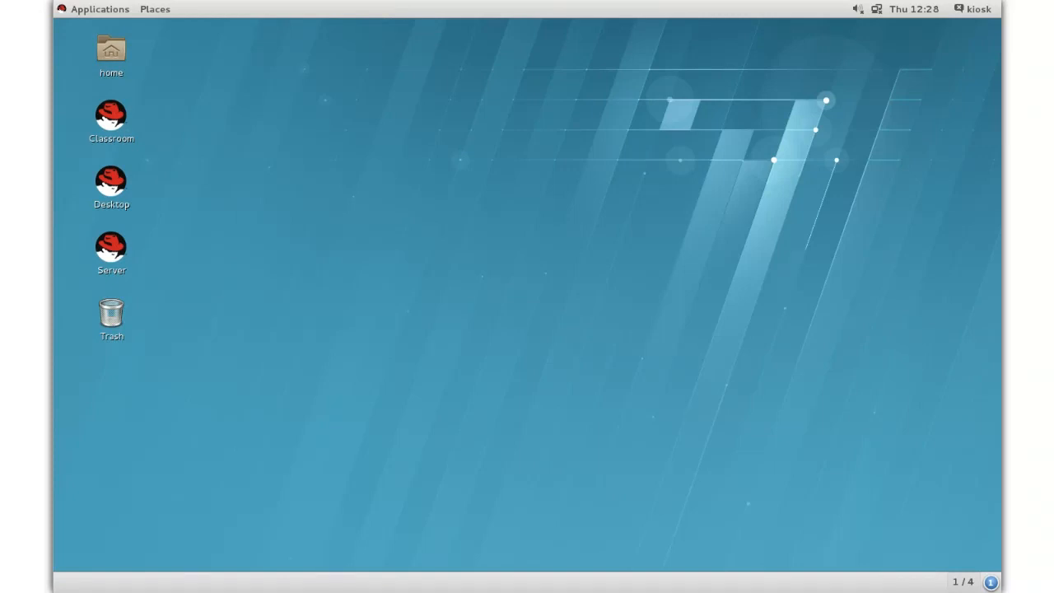
# Launch Virtual Machine Manager from the Applications menu, entering the admin password to authenticate.
pyautogui.click(91, 10)
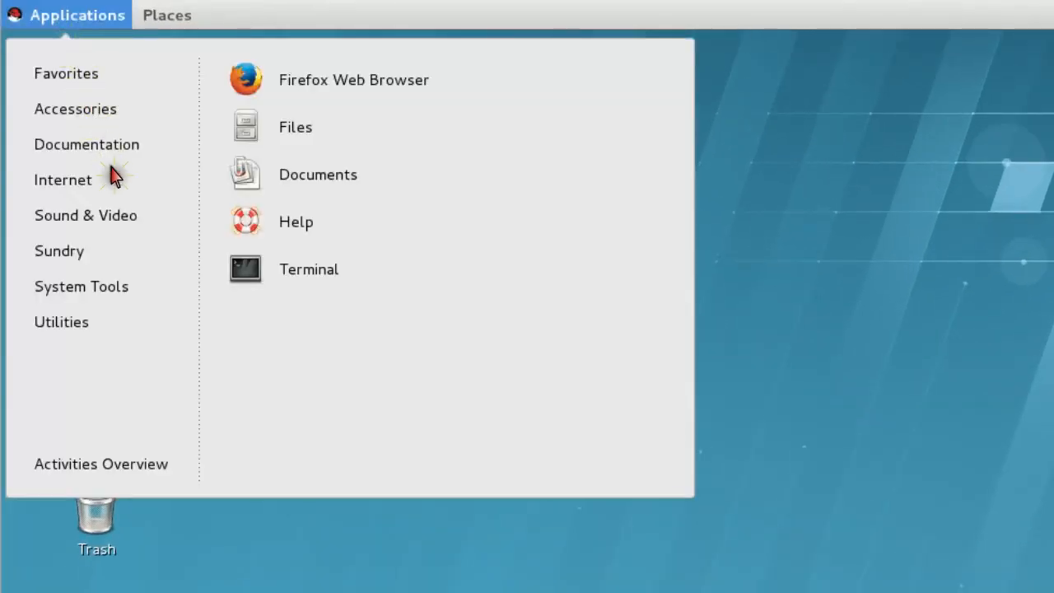
pyautogui.moveTo(176, 299)
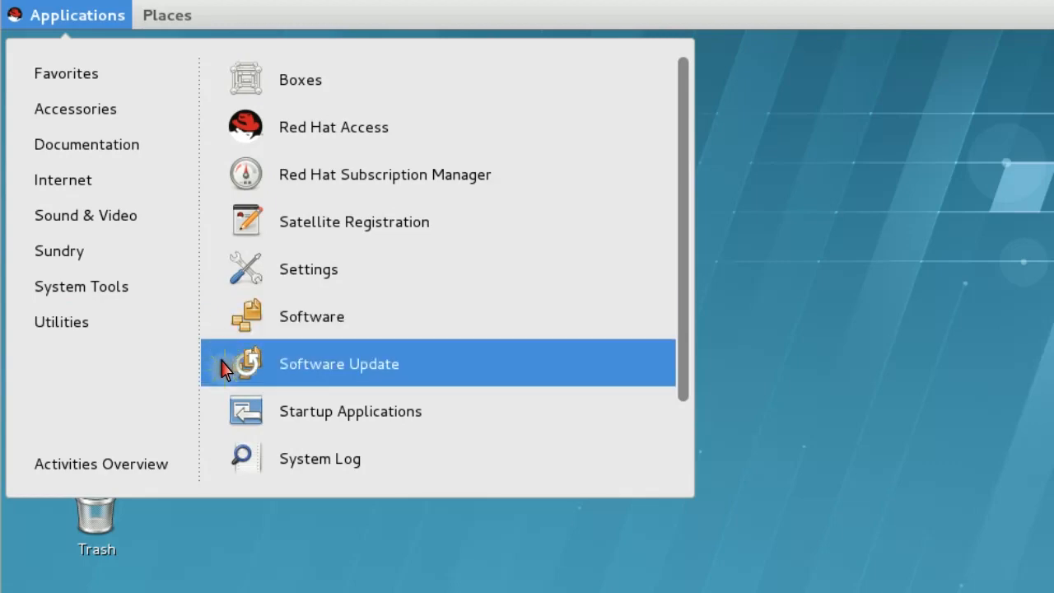
pyautogui.scroll(-2, 228, 435)
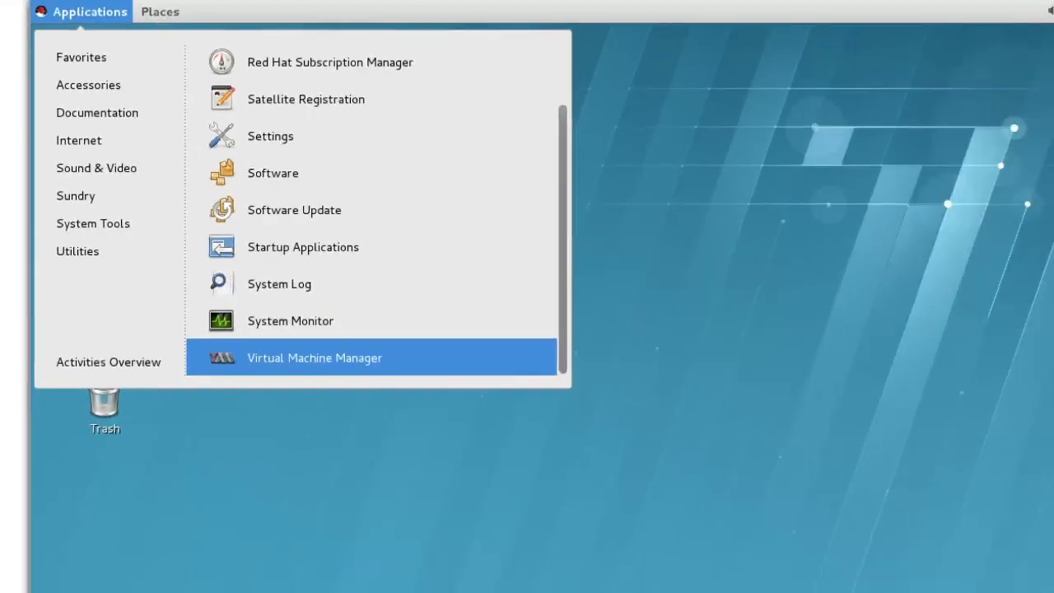
pyautogui.click(223, 464)
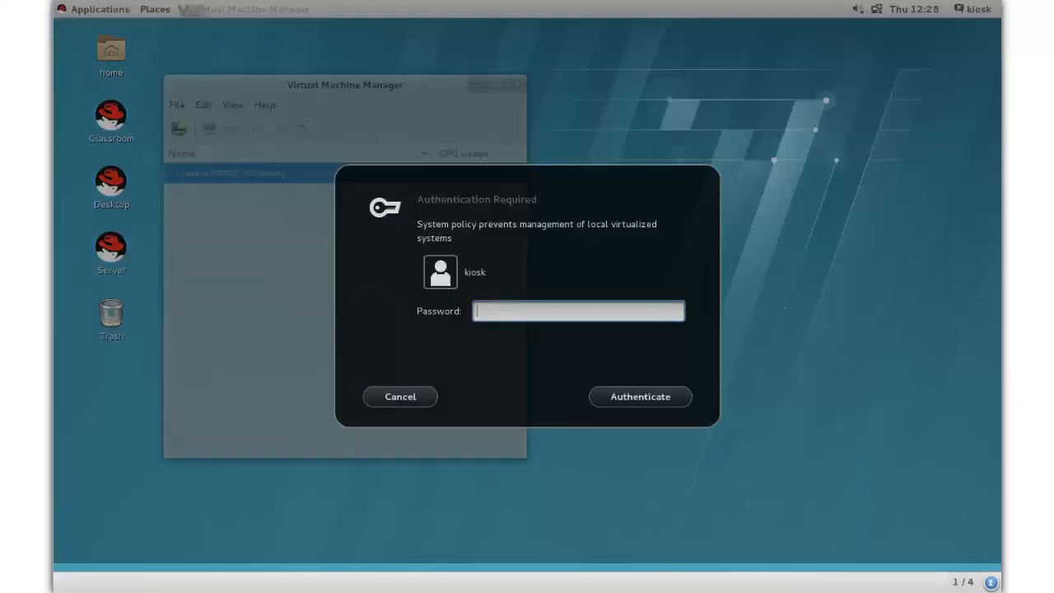
pyautogui.write('redhat')
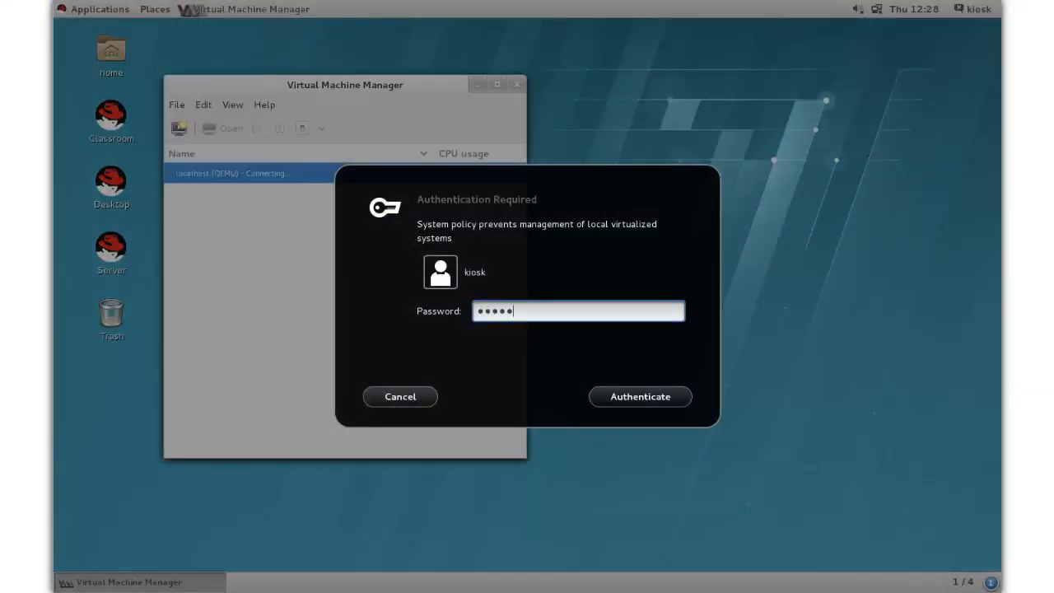
pyautogui.press('Return')
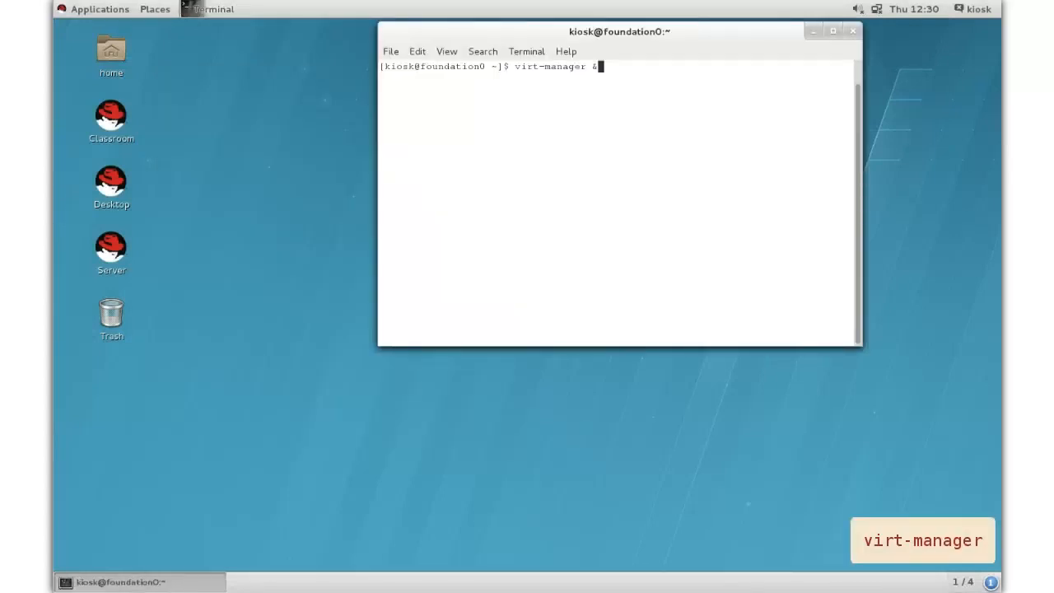
pyautogui.press('Return')
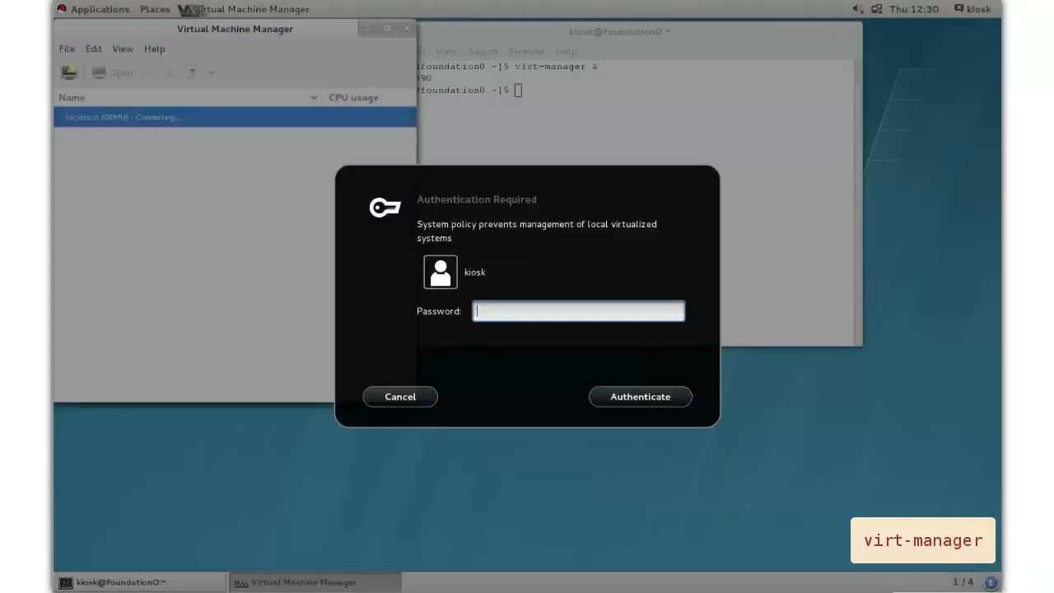
pyautogui.write('••••••')
pyautogui.press('Return')
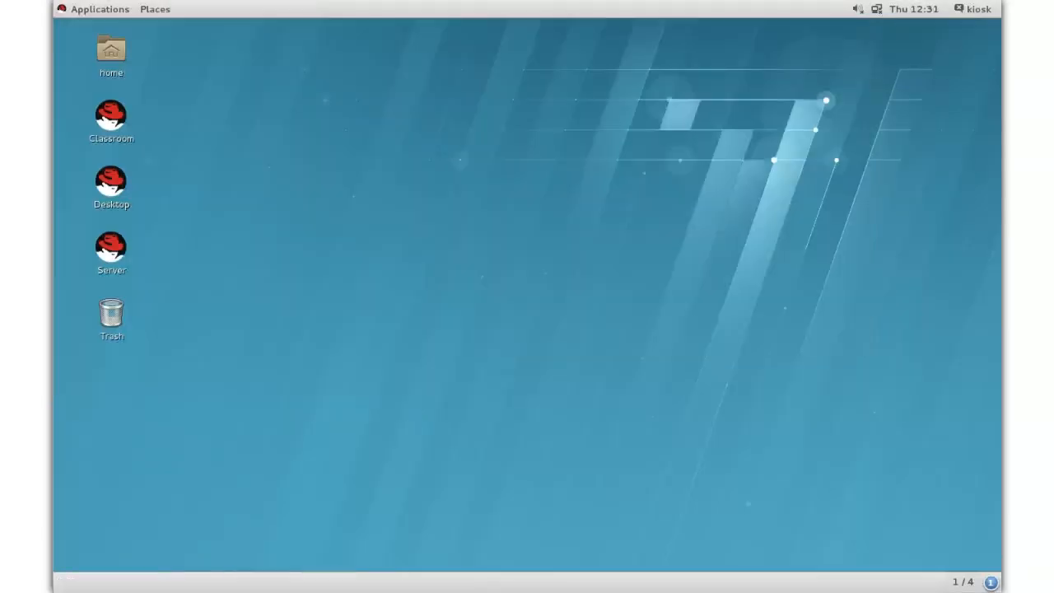
# Relaunch Virtual Machine Manager via Activities search 'virt' and authenticate to connect to localhost.
pyautogui.press('super')
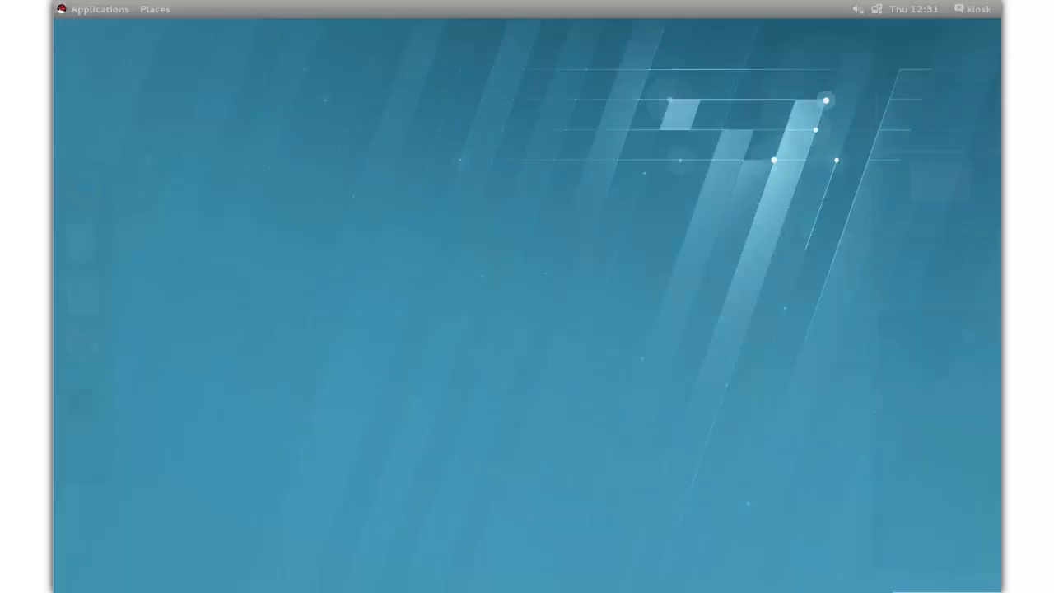
pyautogui.write('virt')
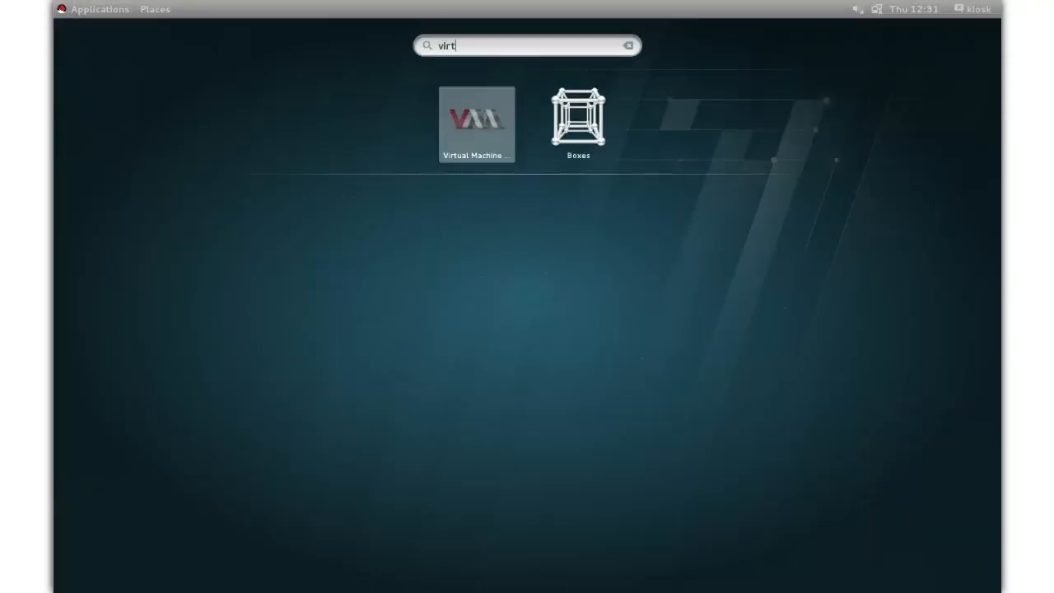
pyautogui.press('Return')
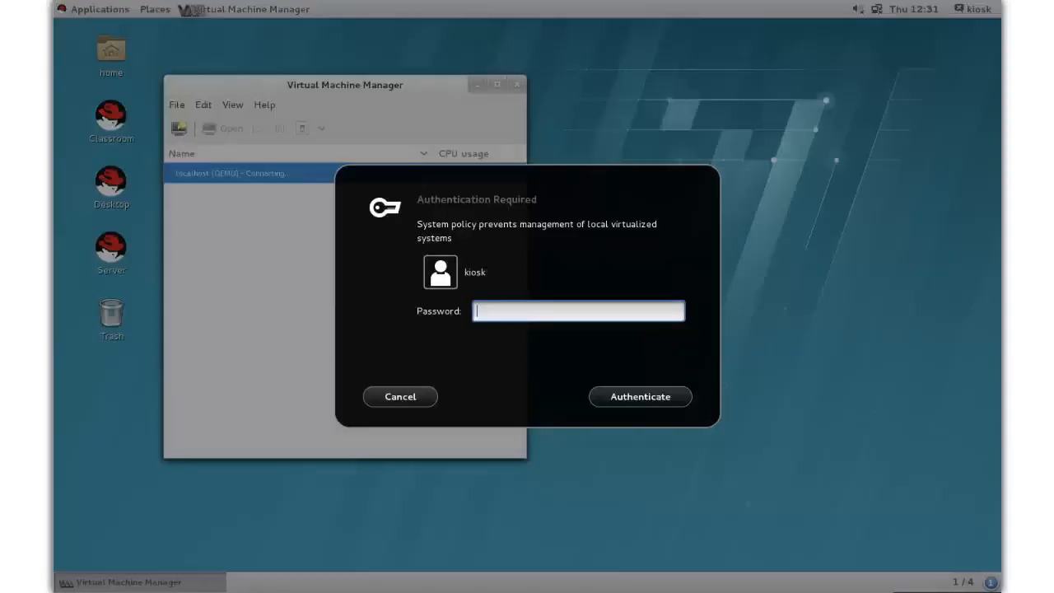
pyautogui.write('redhat')
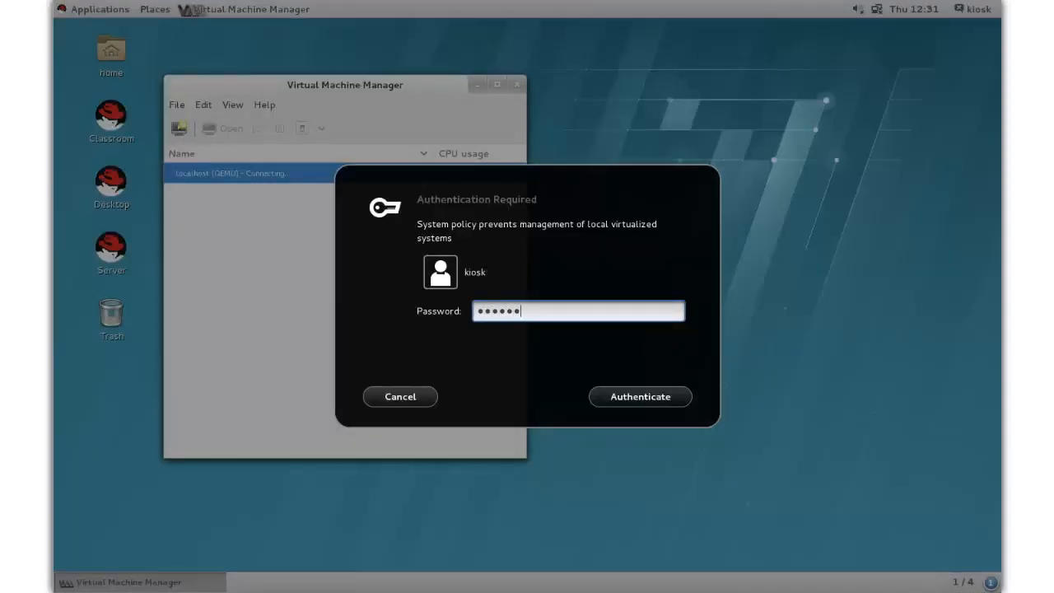
pyautogui.press('Return')
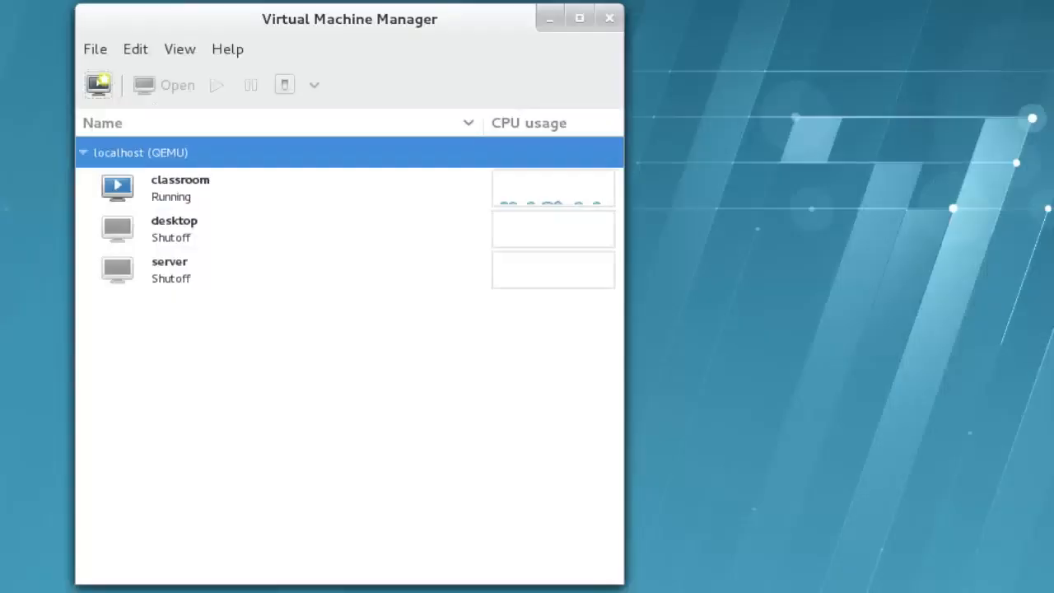
# Create a new VM named 'demo' using Network Install (HTTP, FTP, or NFS) and continue.
pyautogui.click(99, 85)
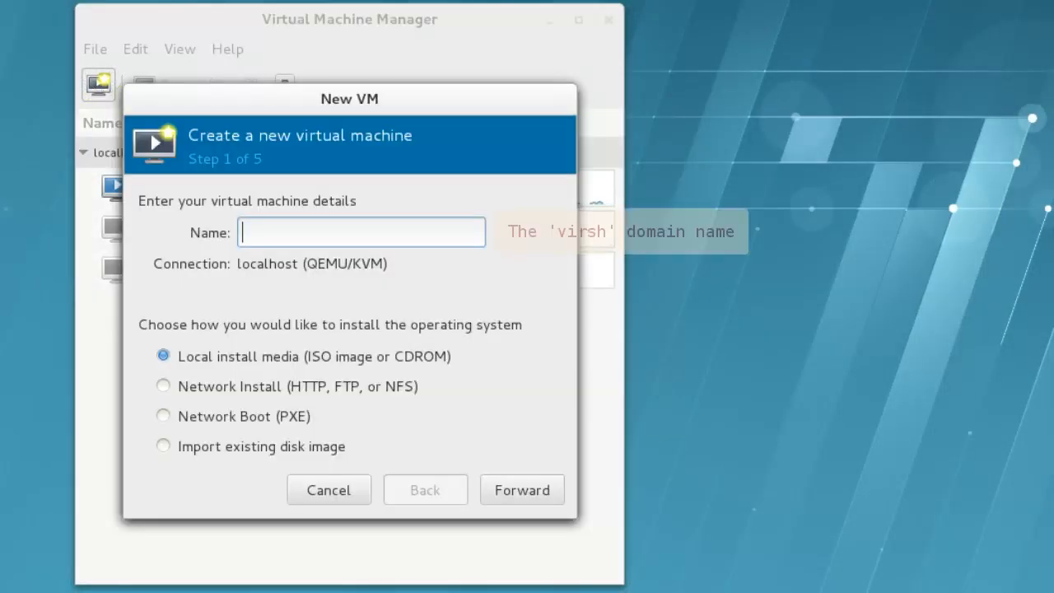
pyautogui.write('demo')
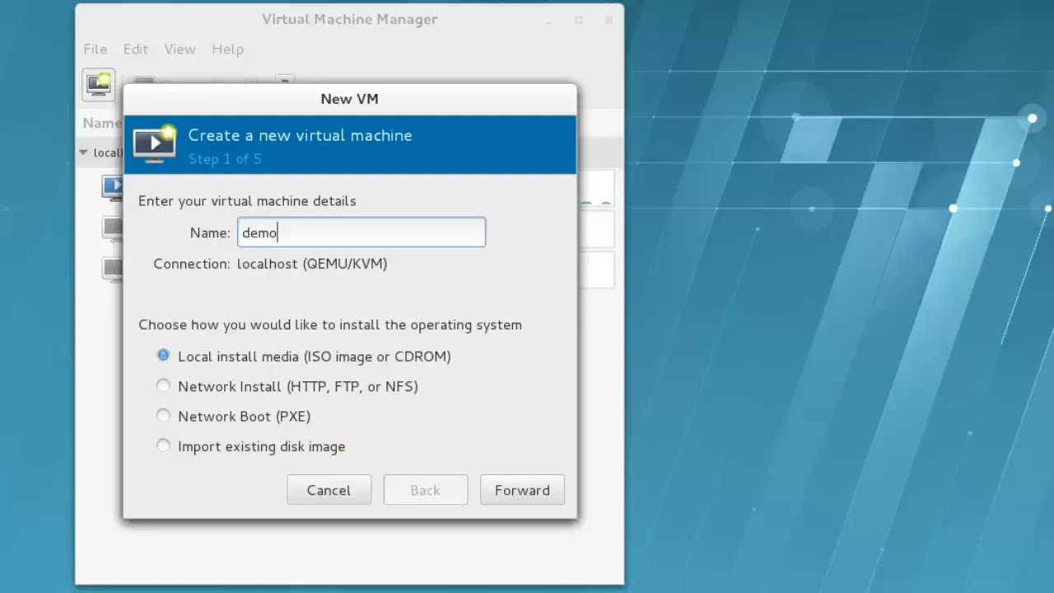
pyautogui.click(163, 387)
pyautogui.click(521, 489)
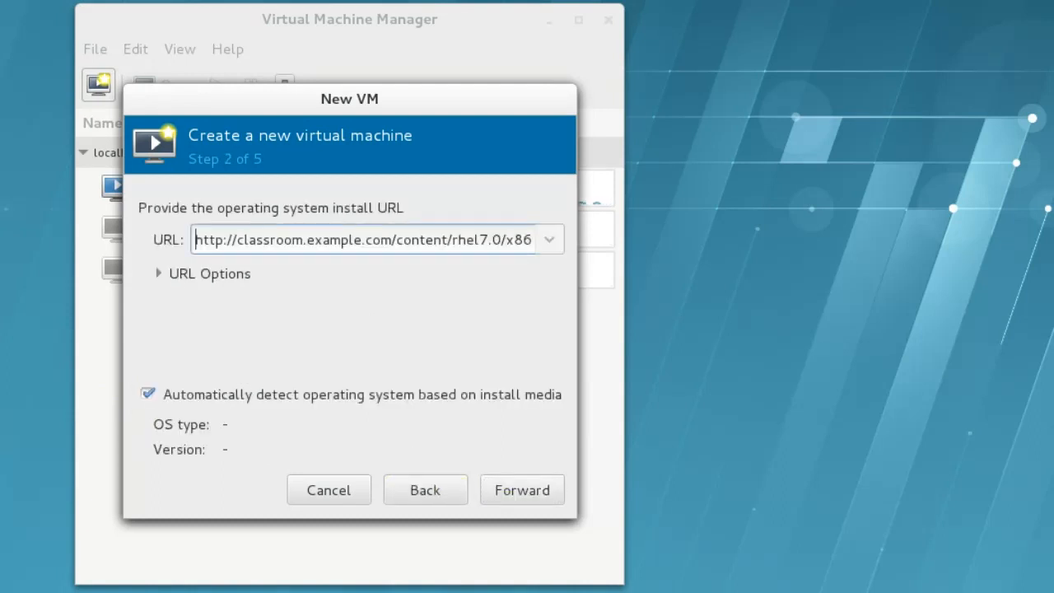
# Set kernel options to inst.resolution=1280x720 under URL Options and move past the install source.
pyautogui.press('End')
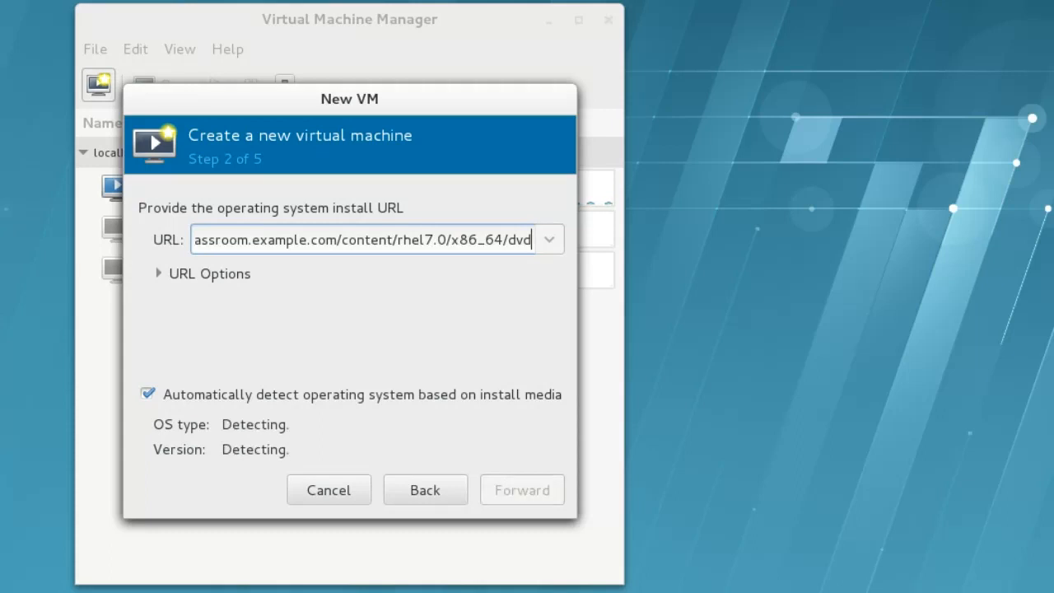
pyautogui.click(179, 278)
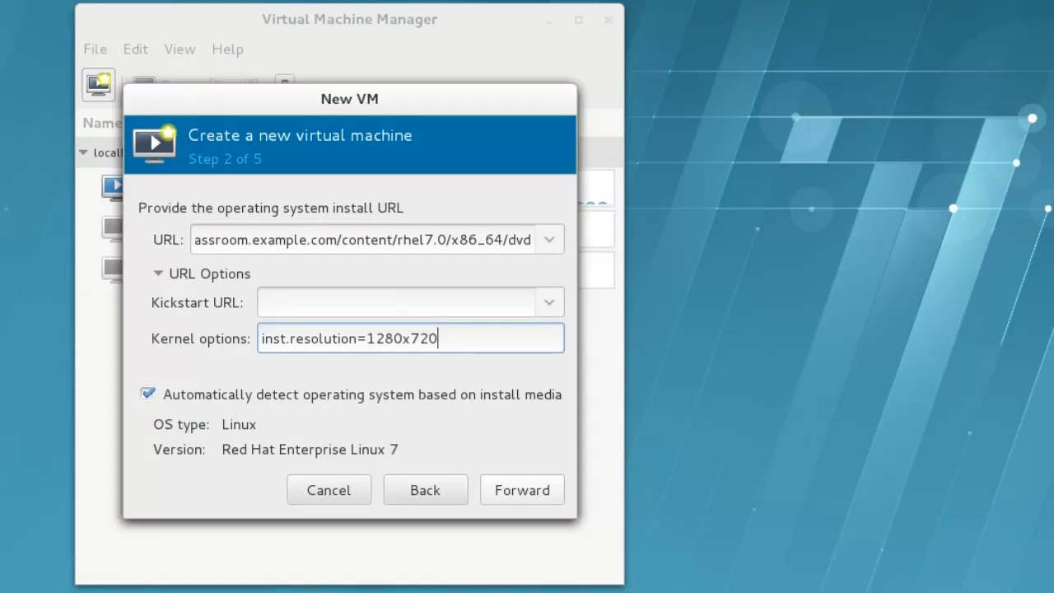
pyautogui.click(559, 497)
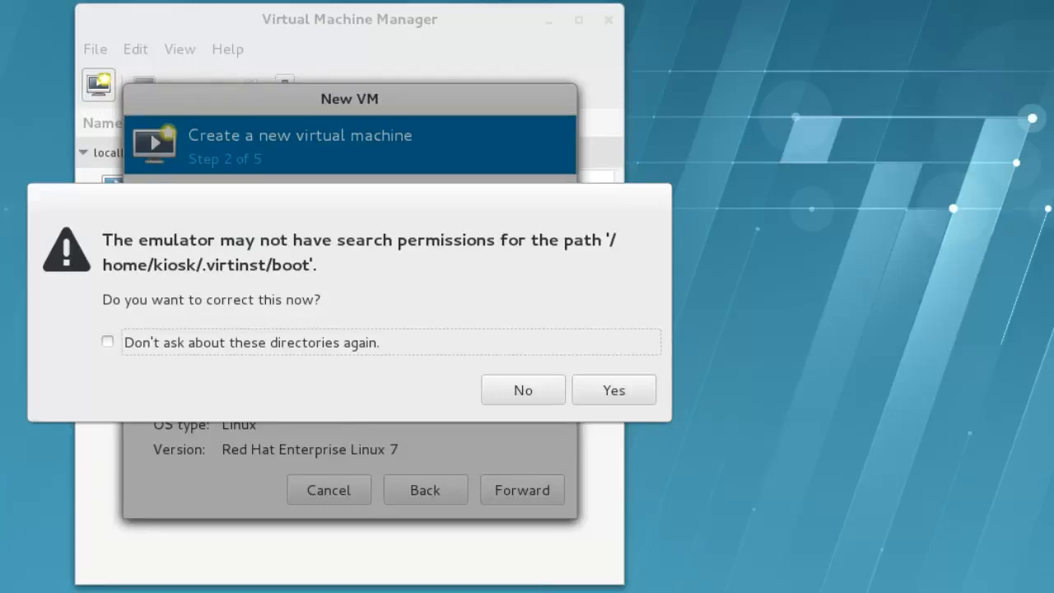
# Accept the search-permissions fix and keep 2048 MB memory with 1 CPU.
pyautogui.click(644, 395)
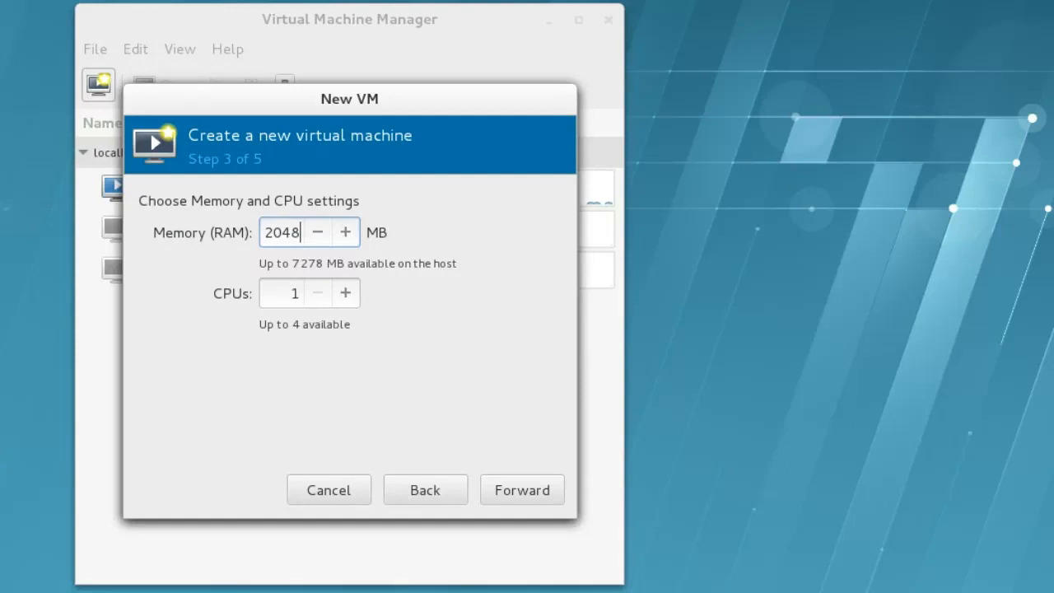
pyautogui.click(553, 496)
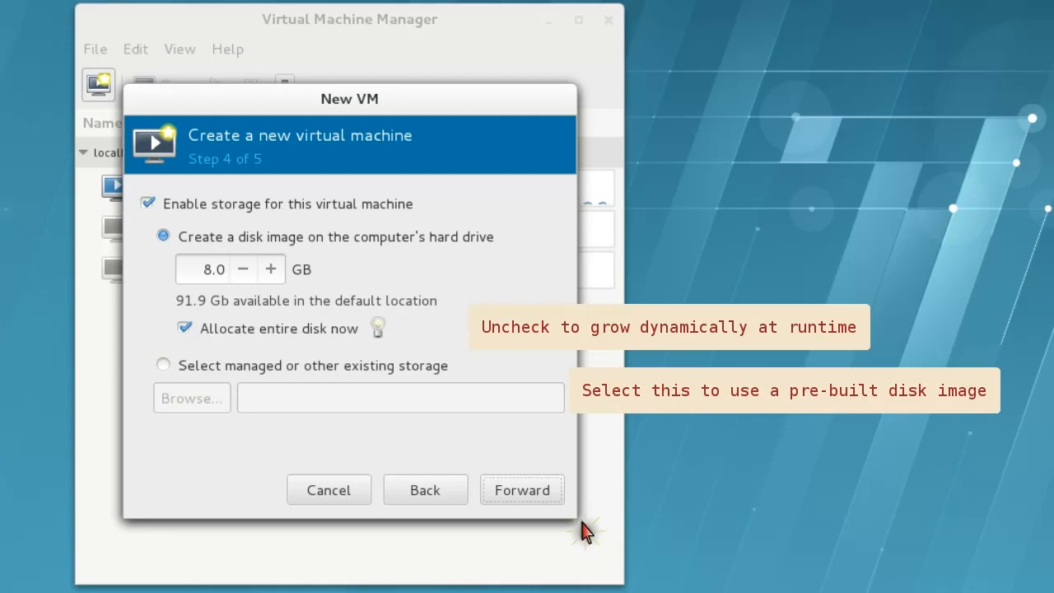
# Keep the 8.0 GB disk, enable Customize configuration before install, and finish the wizard.
pyautogui.click(553, 497)
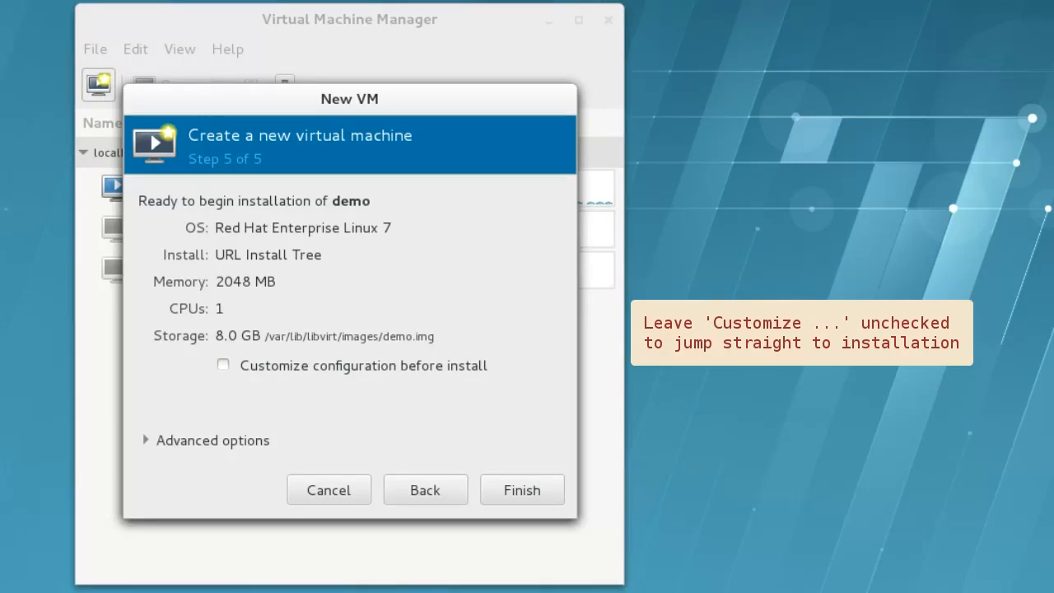
pyautogui.click(223, 365)
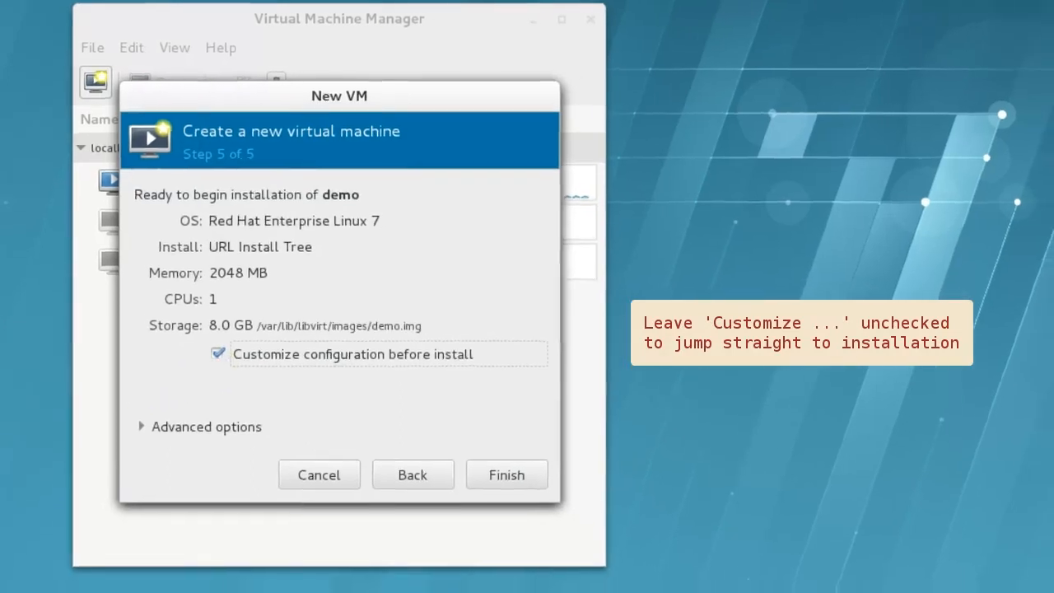
pyautogui.click(194, 427)
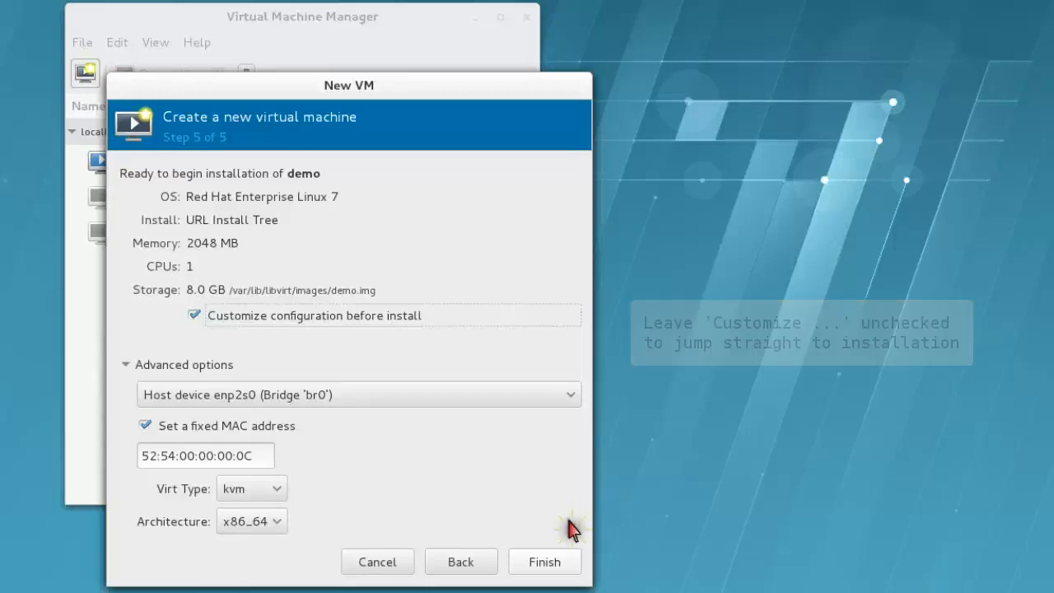
pyautogui.click(568, 561)
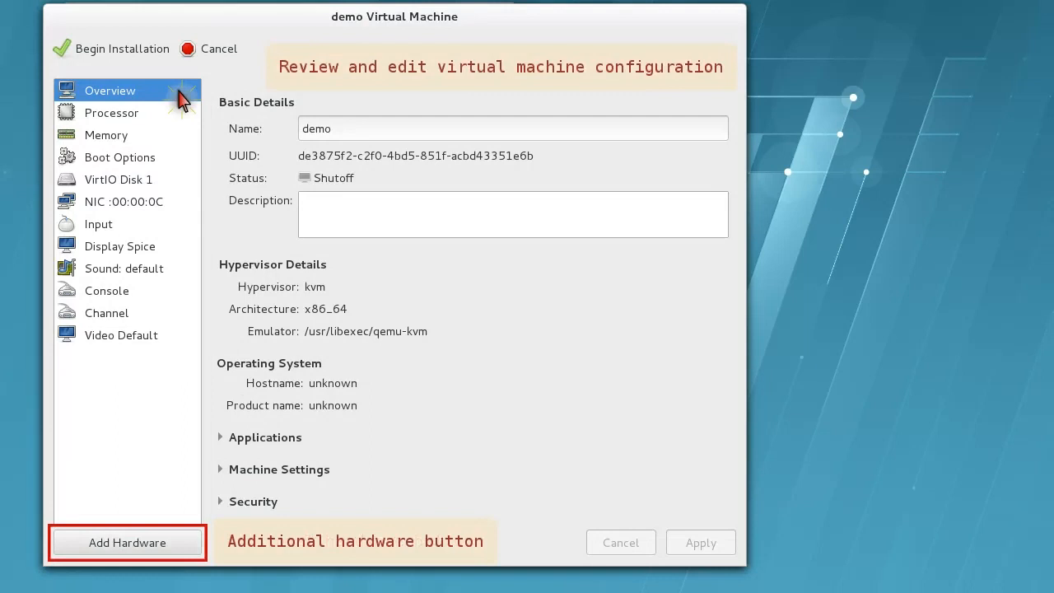
# Review processor and memory, leave autostart off, and begin installing the demo VM.
pyautogui.click(181, 122)
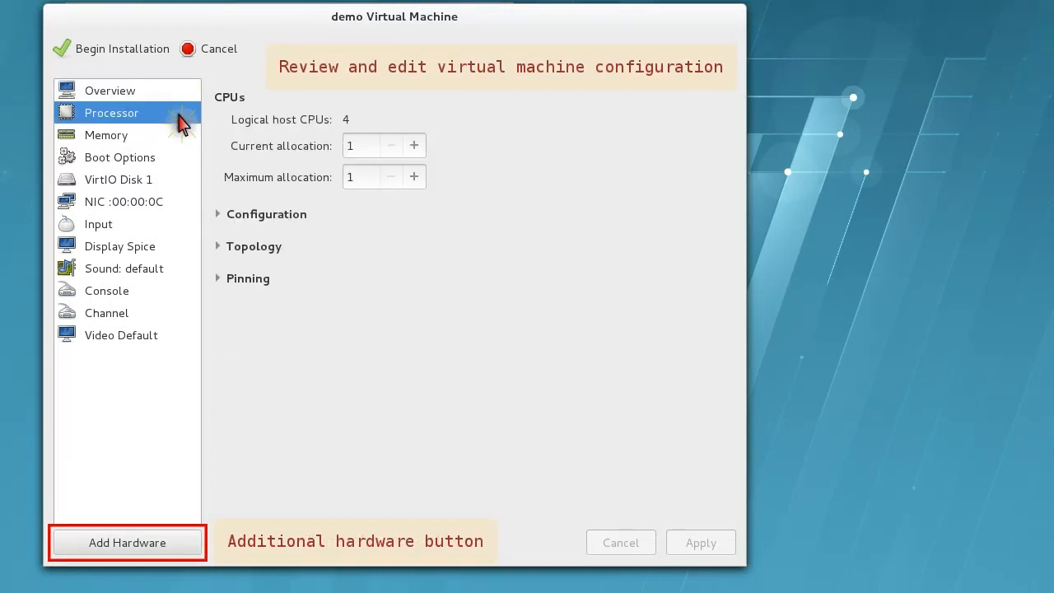
pyautogui.click(181, 142)
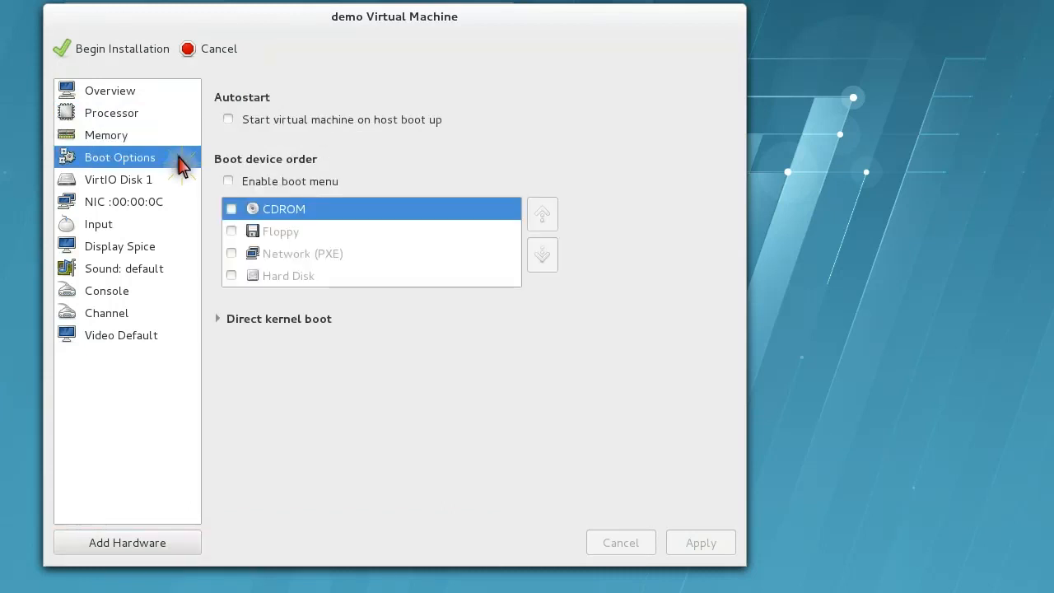
pyautogui.click(228, 119)
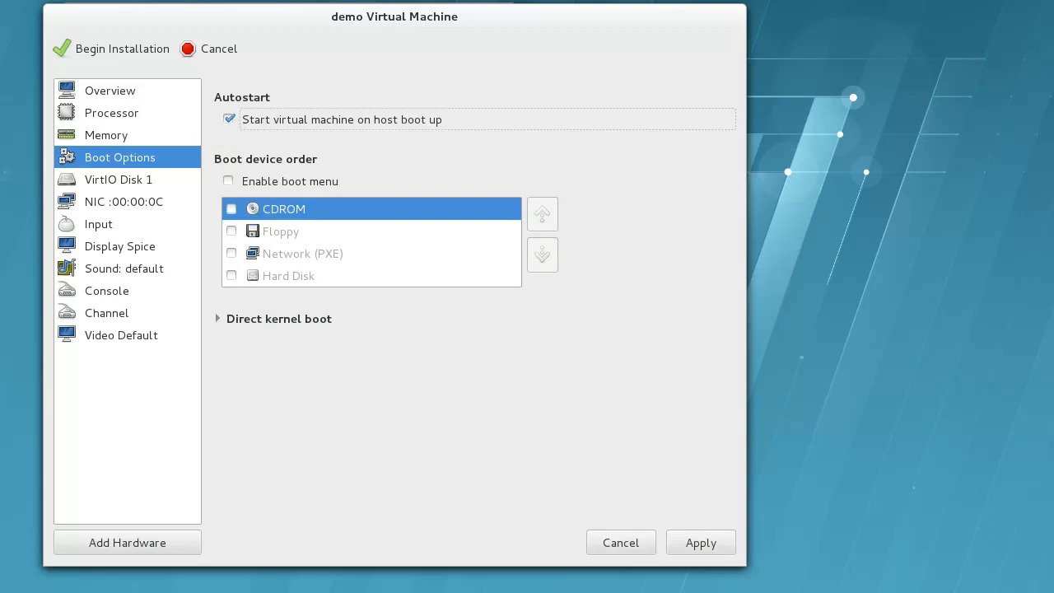
pyautogui.click(228, 119)
pyautogui.click(115, 50)
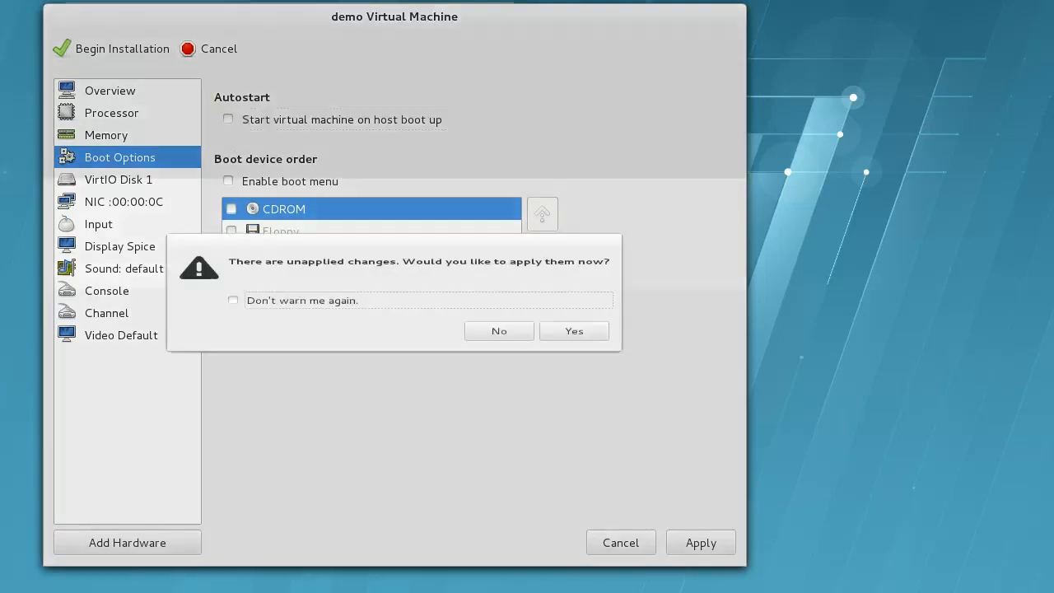
pyautogui.click(573, 344)
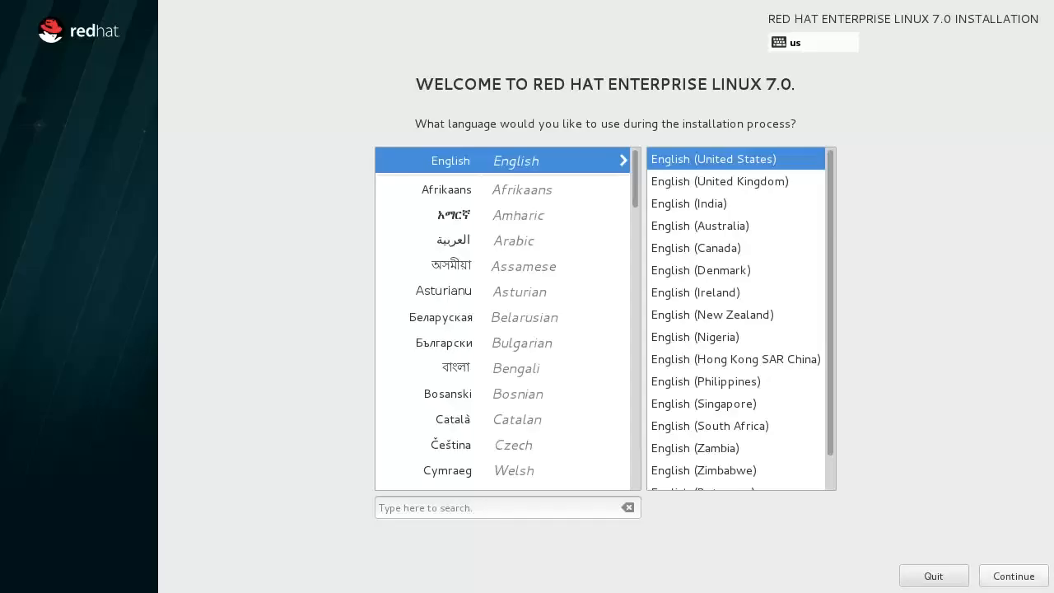
# Keep English (United States) as the install language and continue to the summary.
pyautogui.click(1029, 576)
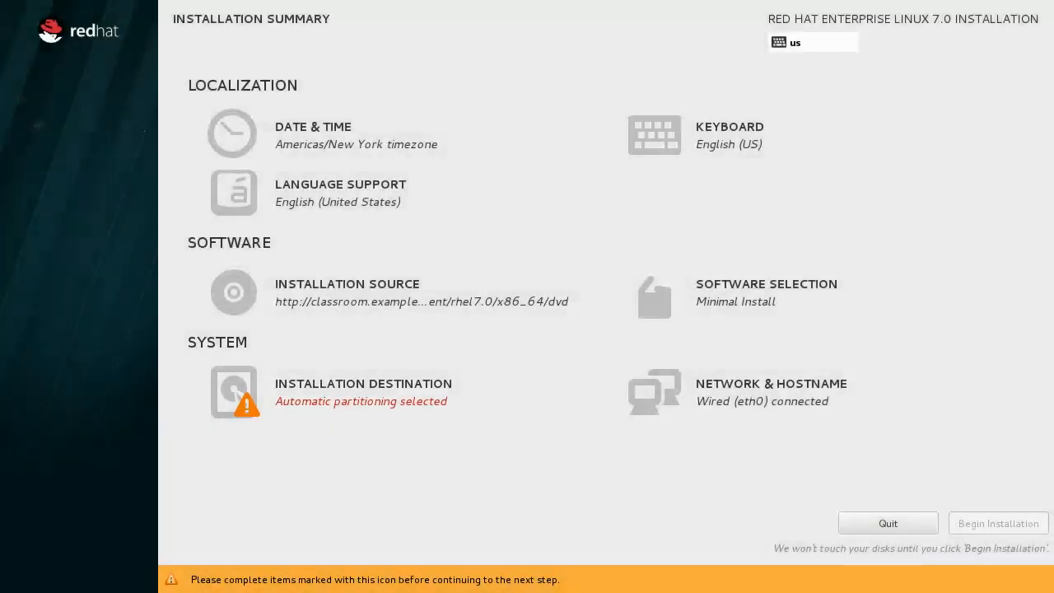
# Set the timezone to Australia/Melbourne.
pyautogui.click(344, 131)
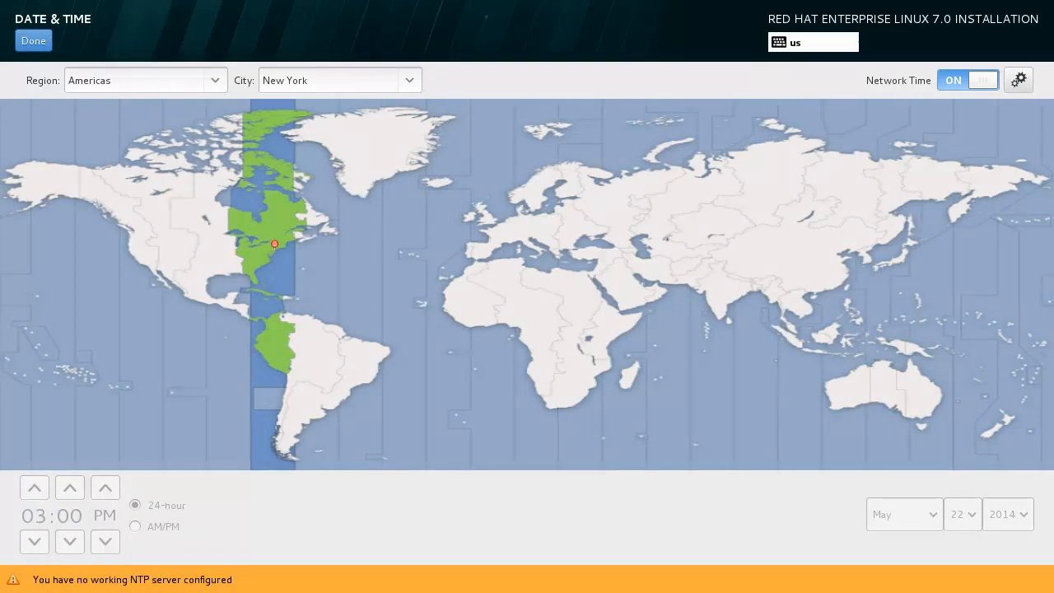
pyautogui.click(914, 411)
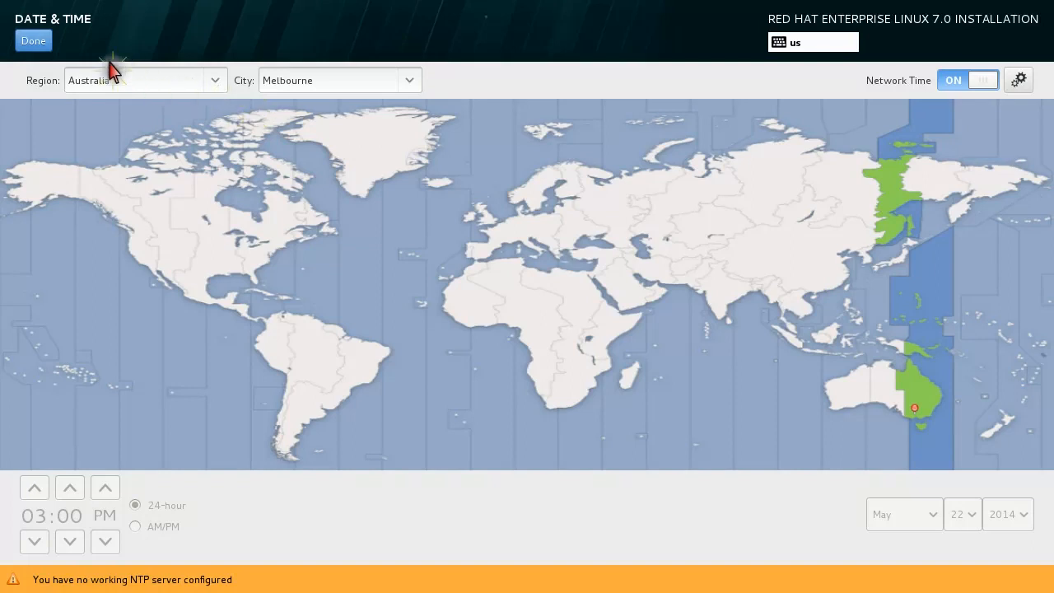
pyautogui.click(32, 41)
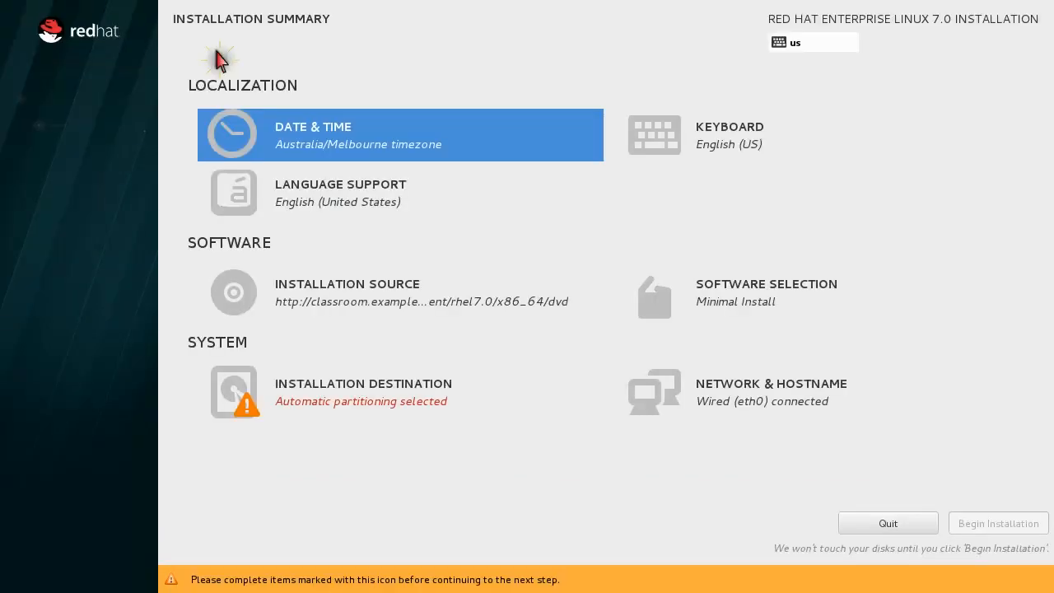
# Add English (Australia) language support and keep the English (US) keyboard layout.
pyautogui.click(403, 192)
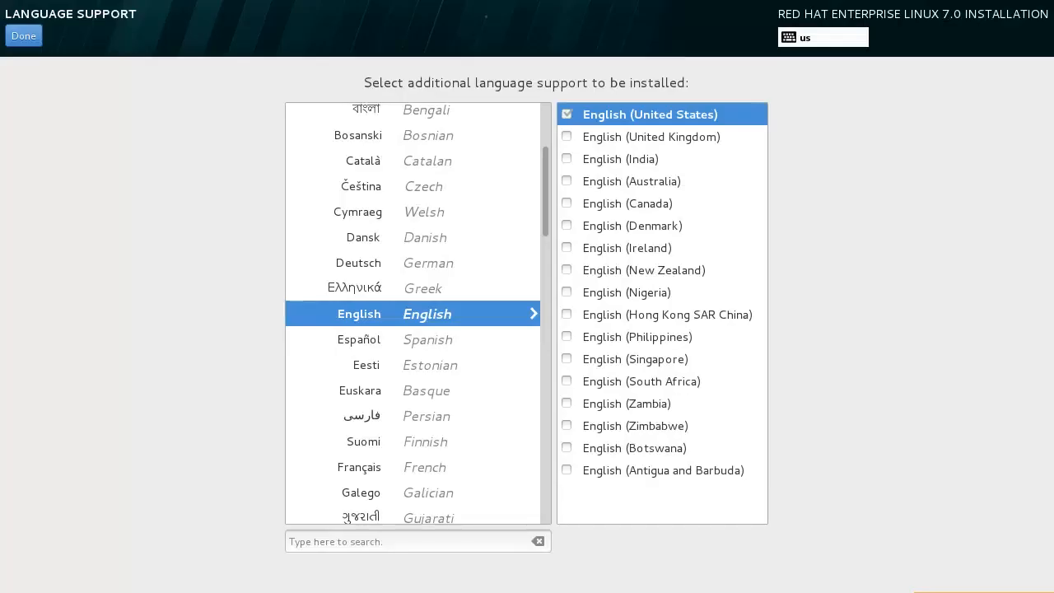
pyautogui.click(567, 182)
pyautogui.click(23, 35)
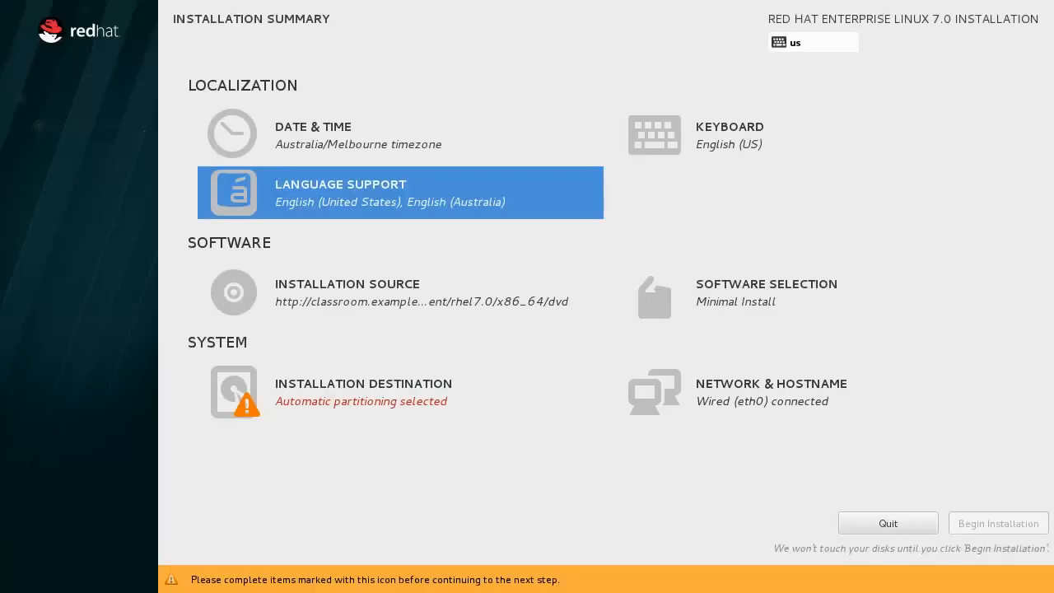
pyautogui.click(756, 126)
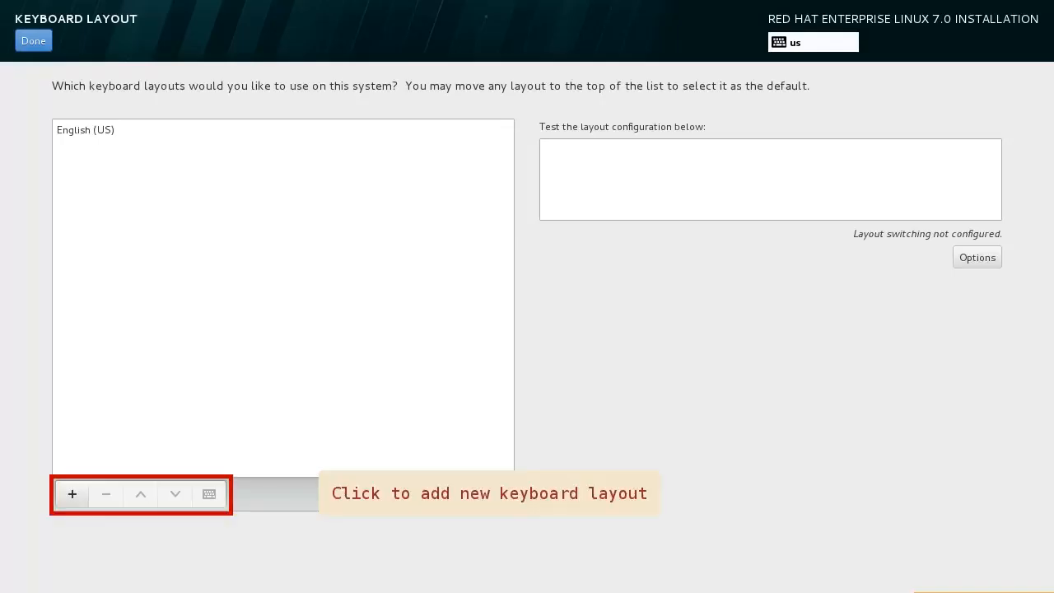
pyautogui.click(37, 41)
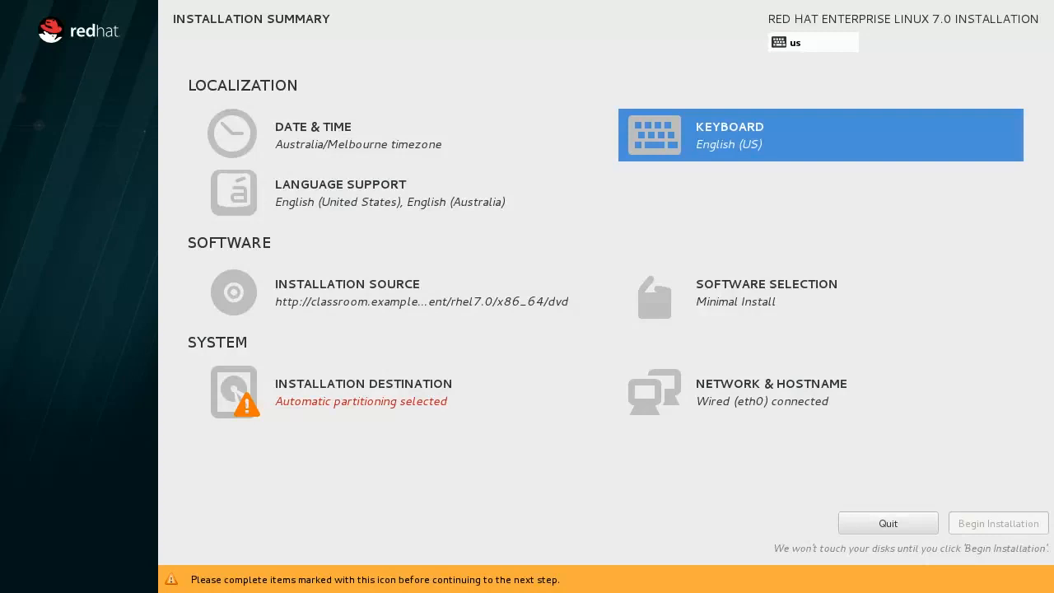
# Change the base environment from Minimal Install to Server with GUI.
pyautogui.click(790, 288)
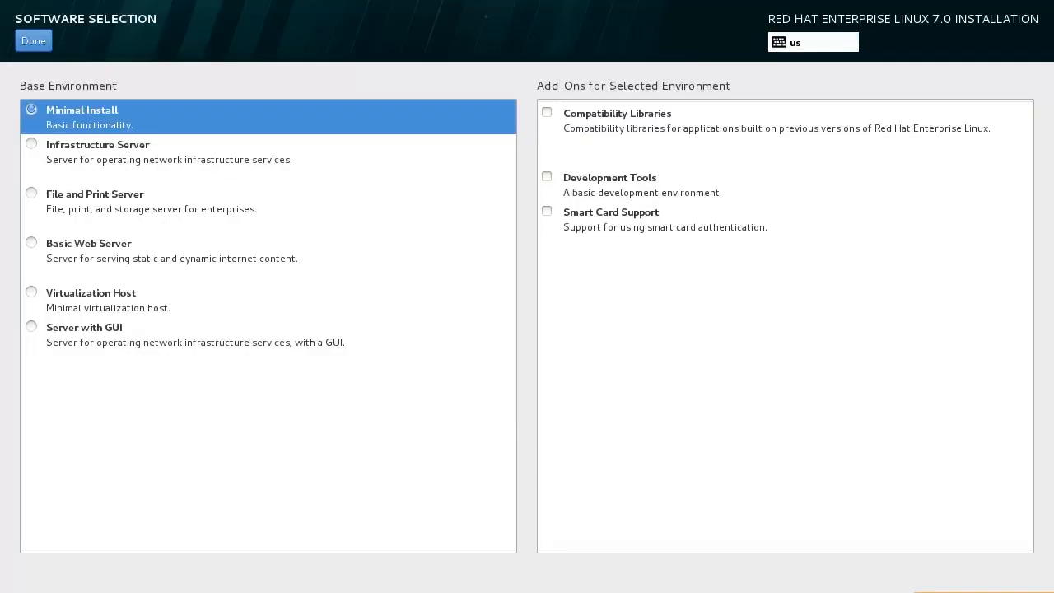
pyautogui.click(33, 331)
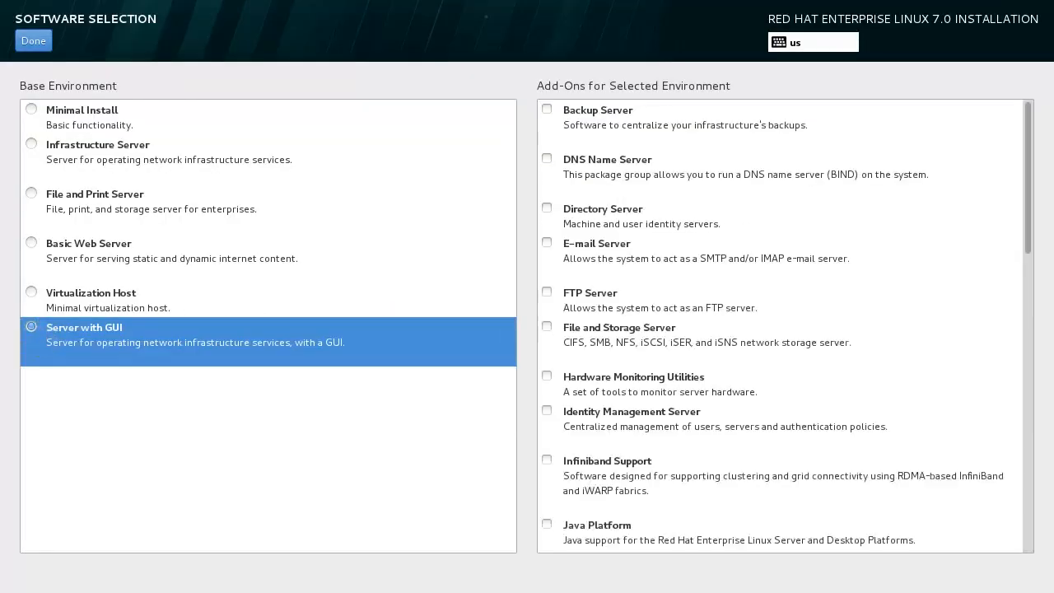
pyautogui.scroll(-10, 784, 326)
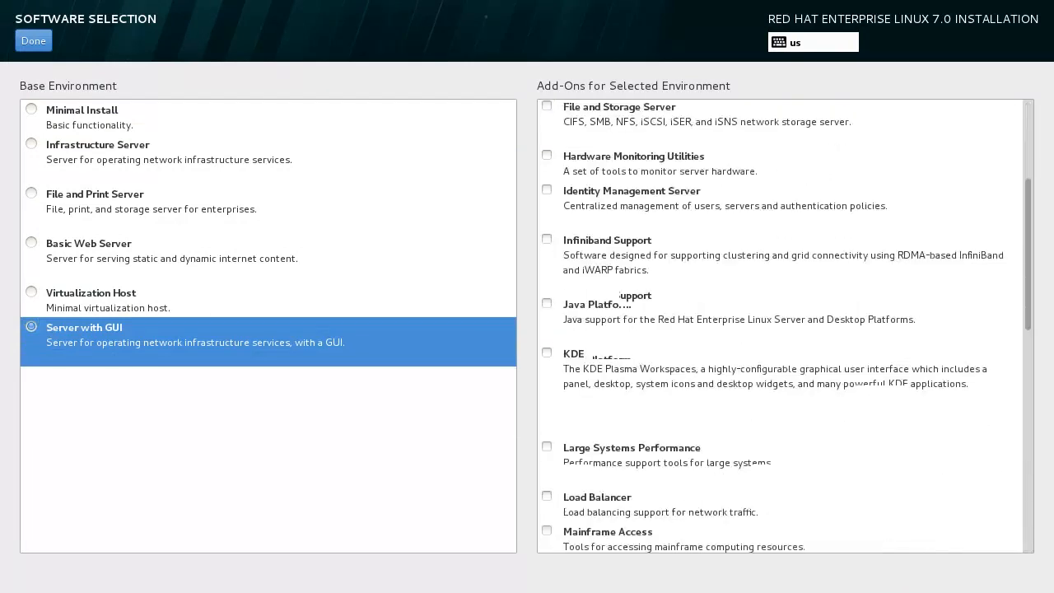
pyautogui.scroll(-8, 785, 325)
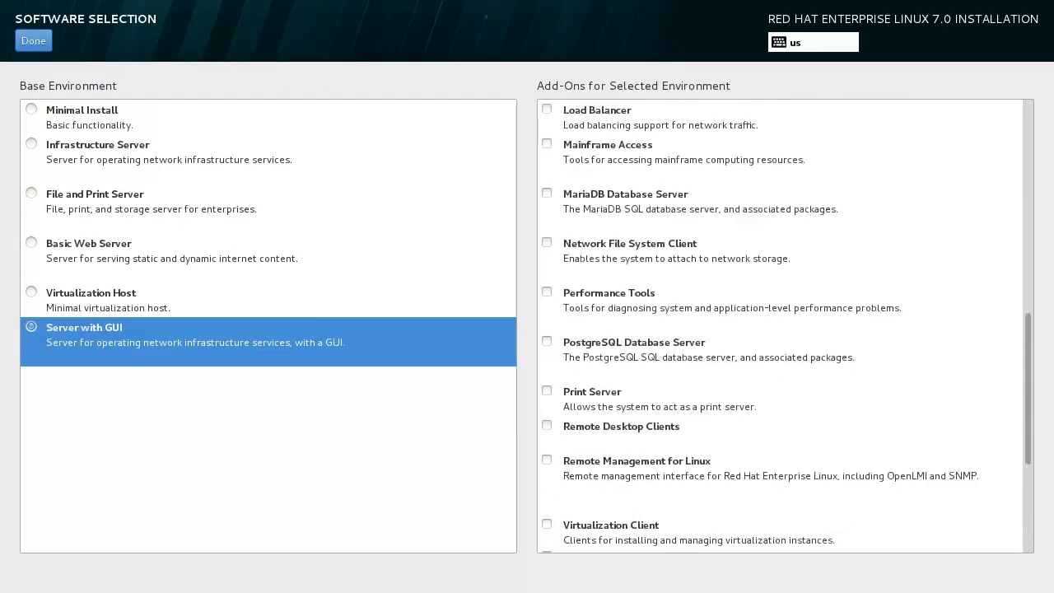
pyautogui.click(33, 40)
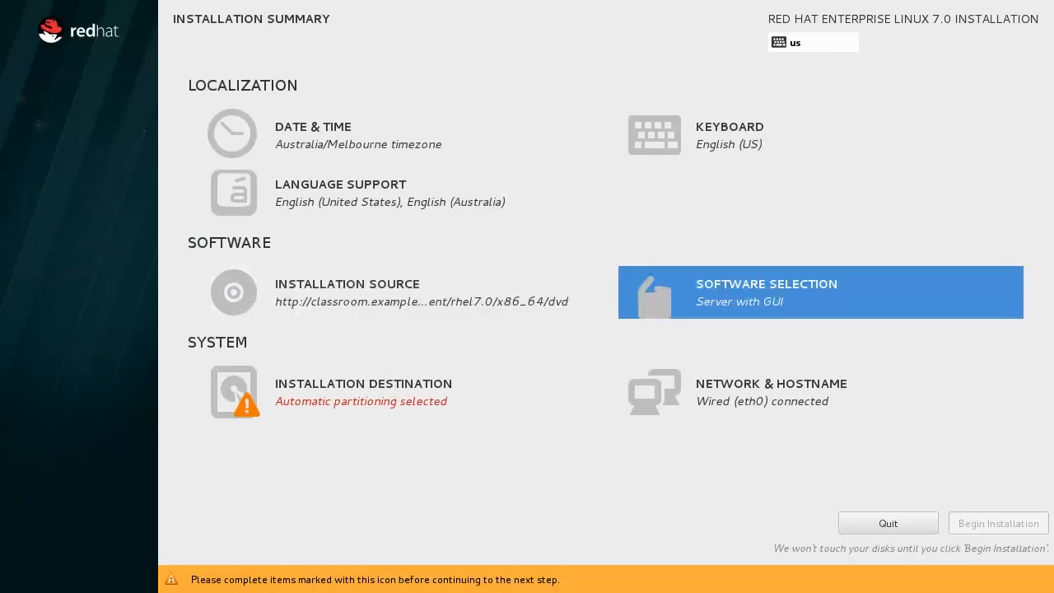
# Leave network settings unchanged and accept automatic partitioning on the 8.19 GB vda disk.
pyautogui.click(854, 392)
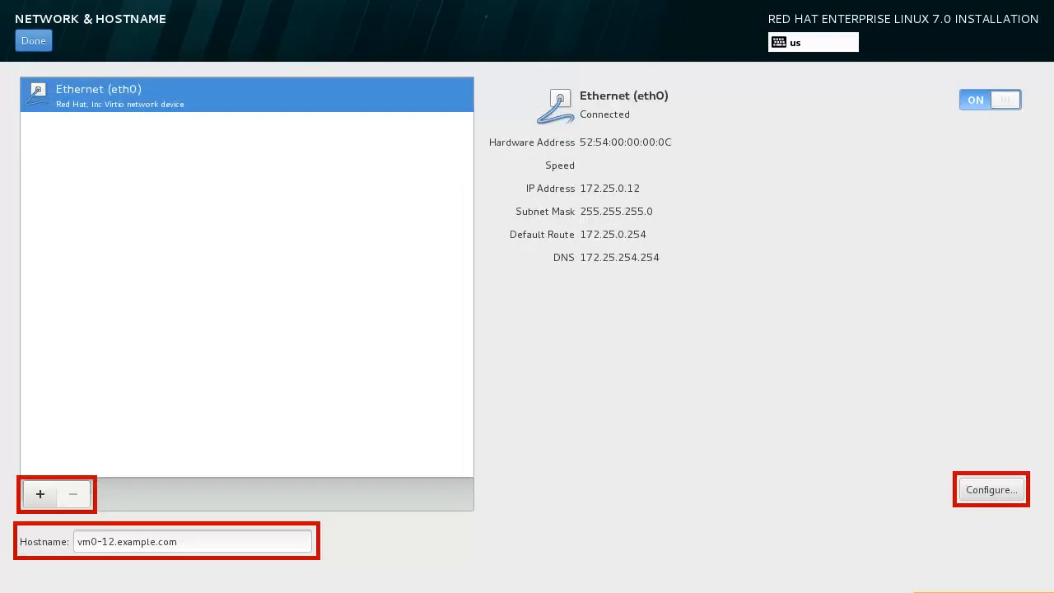
pyautogui.click(37, 42)
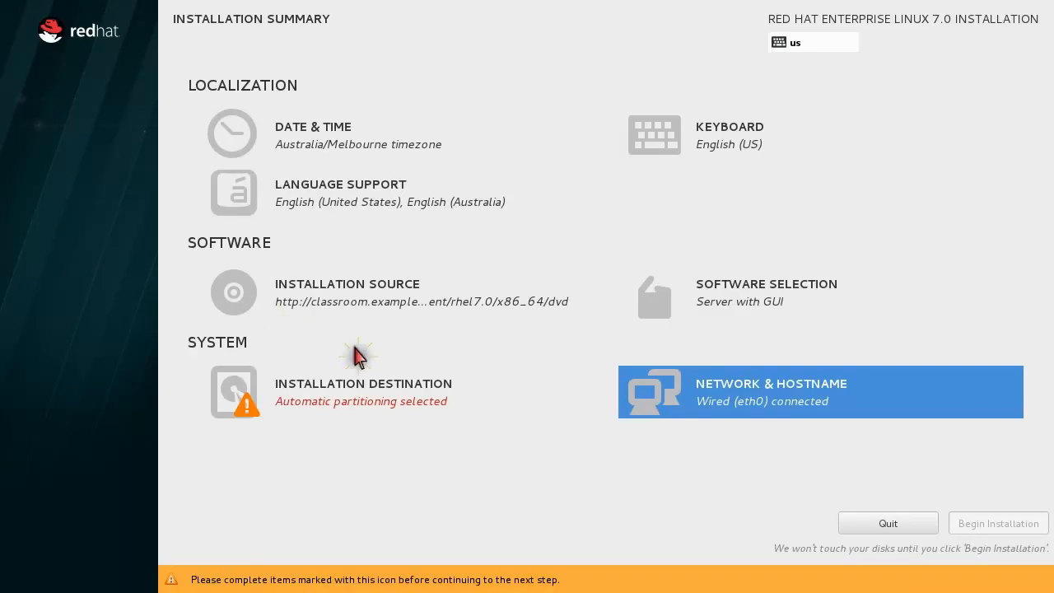
pyautogui.click(458, 392)
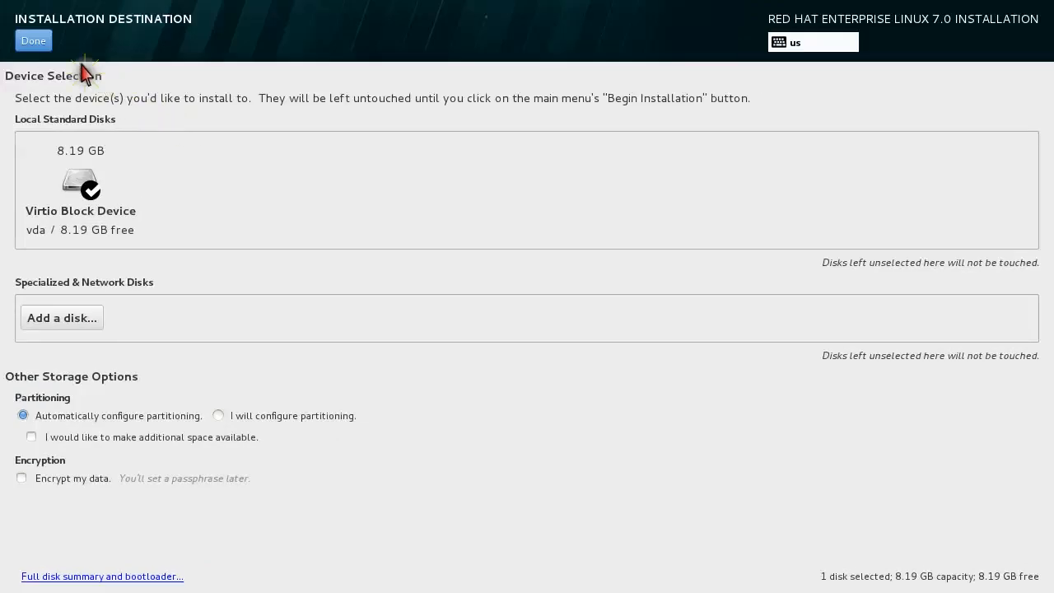
pyautogui.click(33, 40)
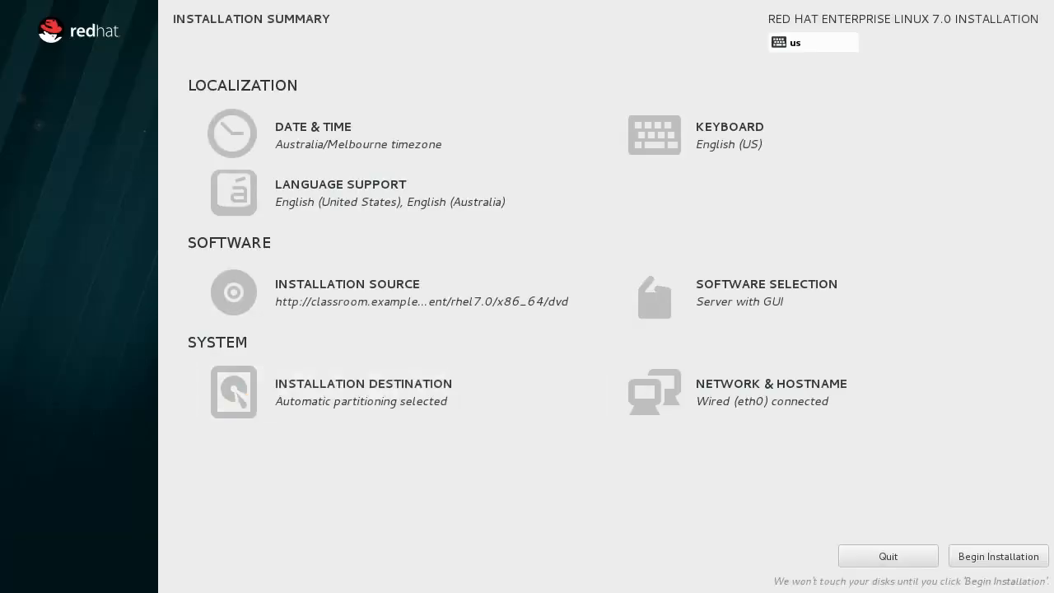
# Begin the installation and set a matching root password, accepting the weak-password warning.
pyautogui.click(1018, 555)
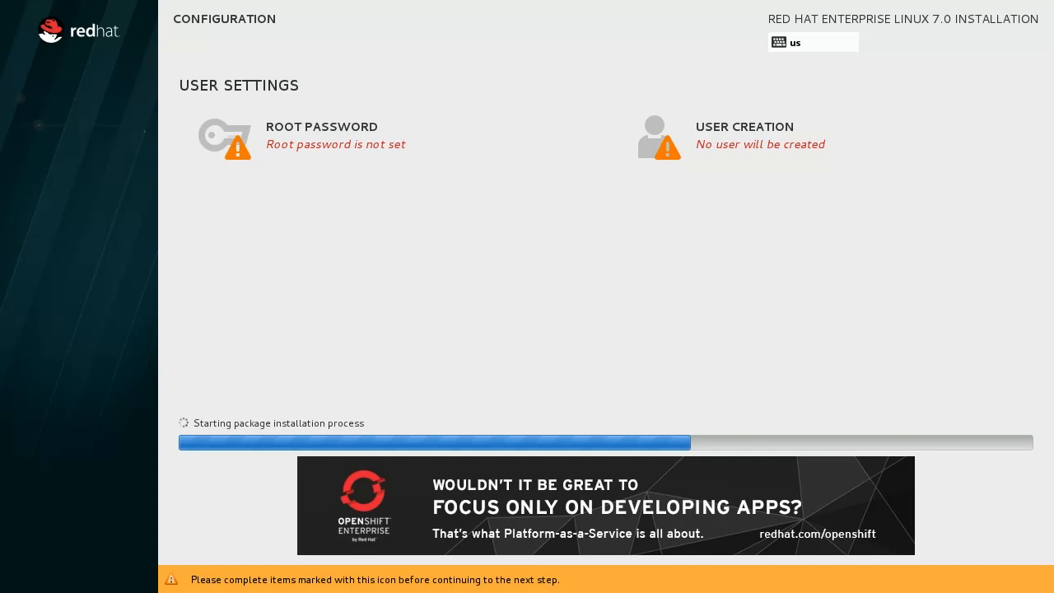
pyautogui.click(408, 158)
pyautogui.write('redhat')
pyautogui.press('Tab')
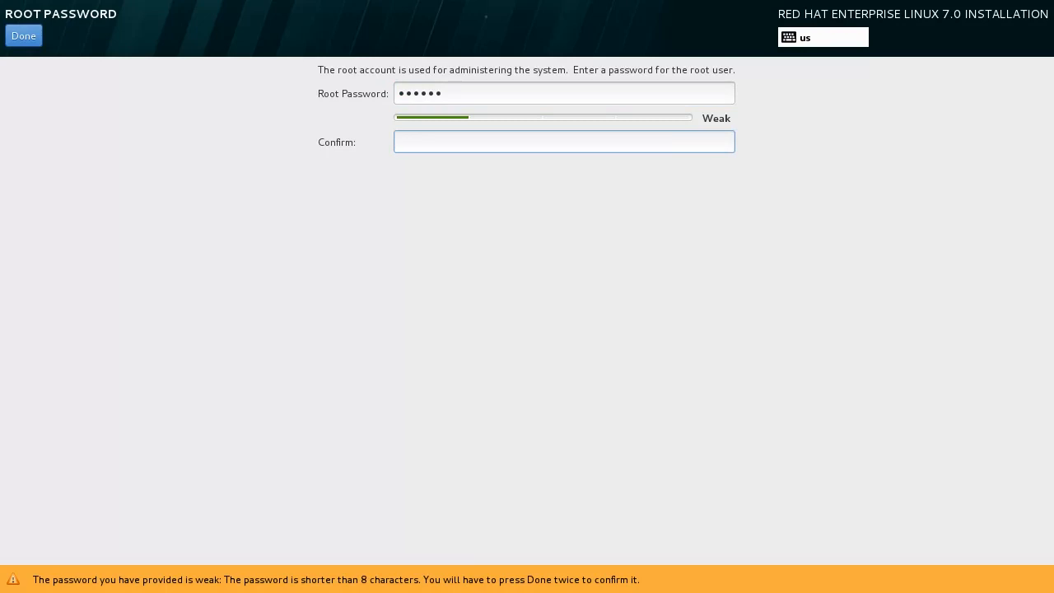
pyautogui.write('red')
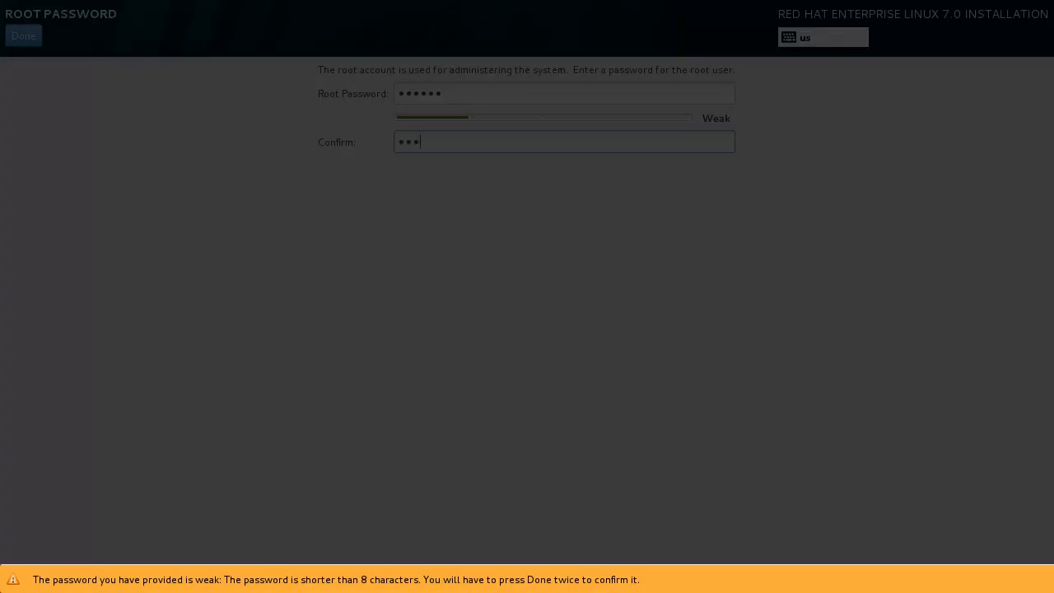
pyautogui.write('hat')
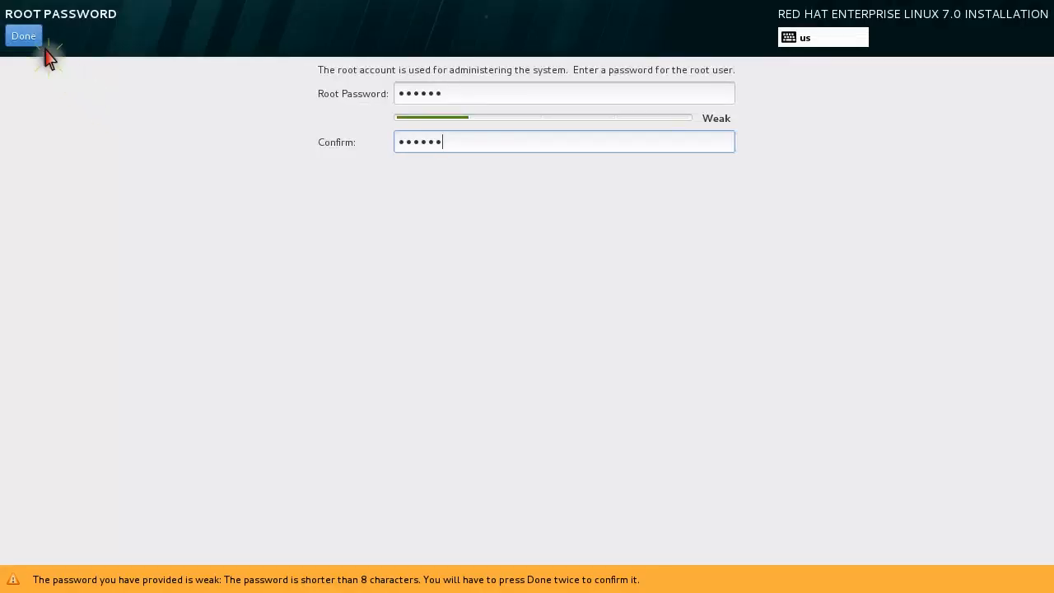
pyautogui.click(36, 45)
pyautogui.click(36, 45)
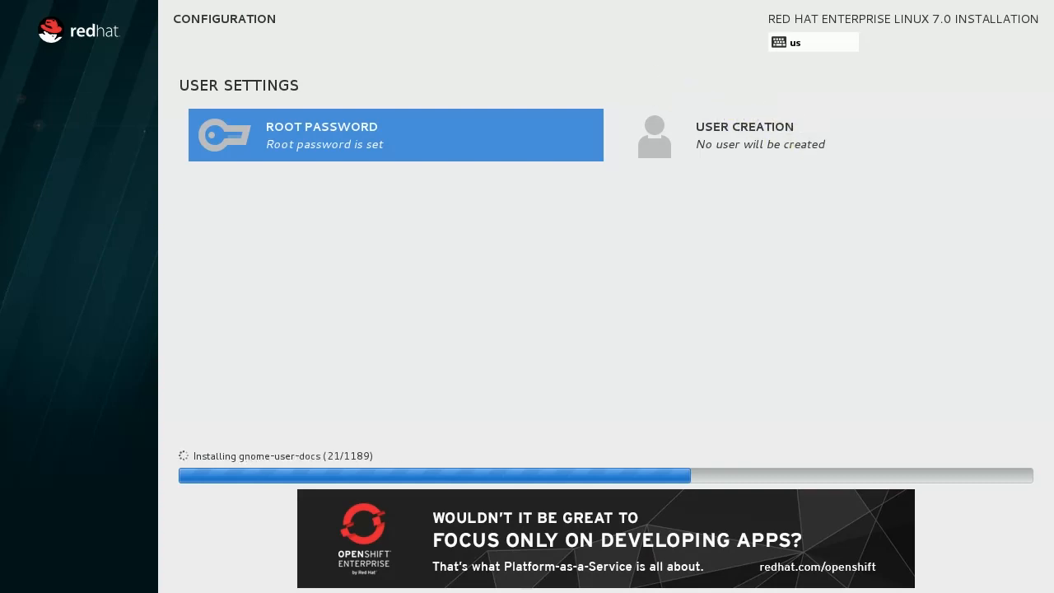
# Create administrator user 'student' with a password, accepting it as weak.
pyautogui.click(790, 132)
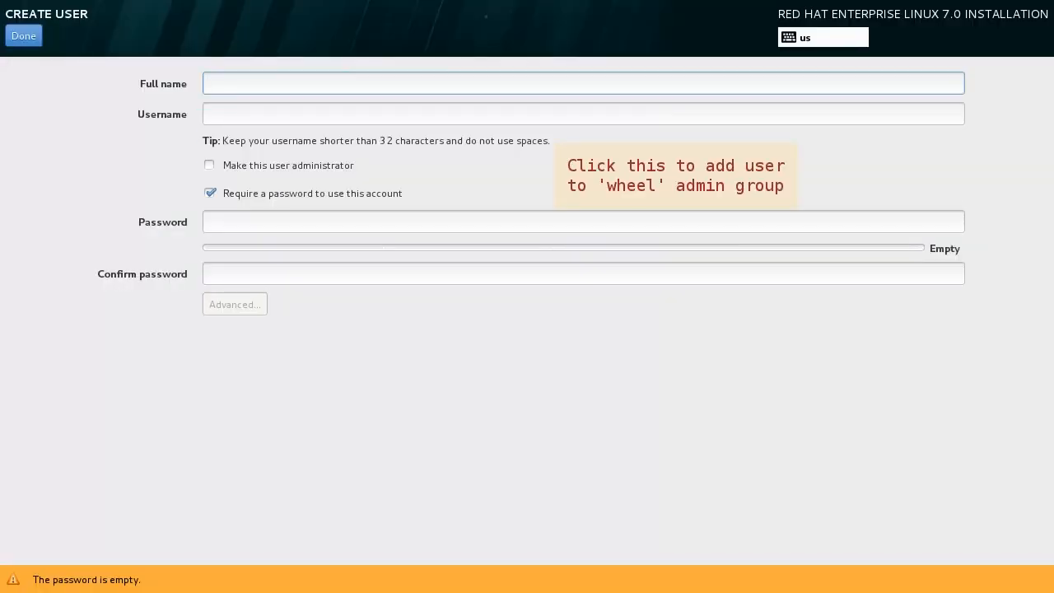
pyautogui.write('student')
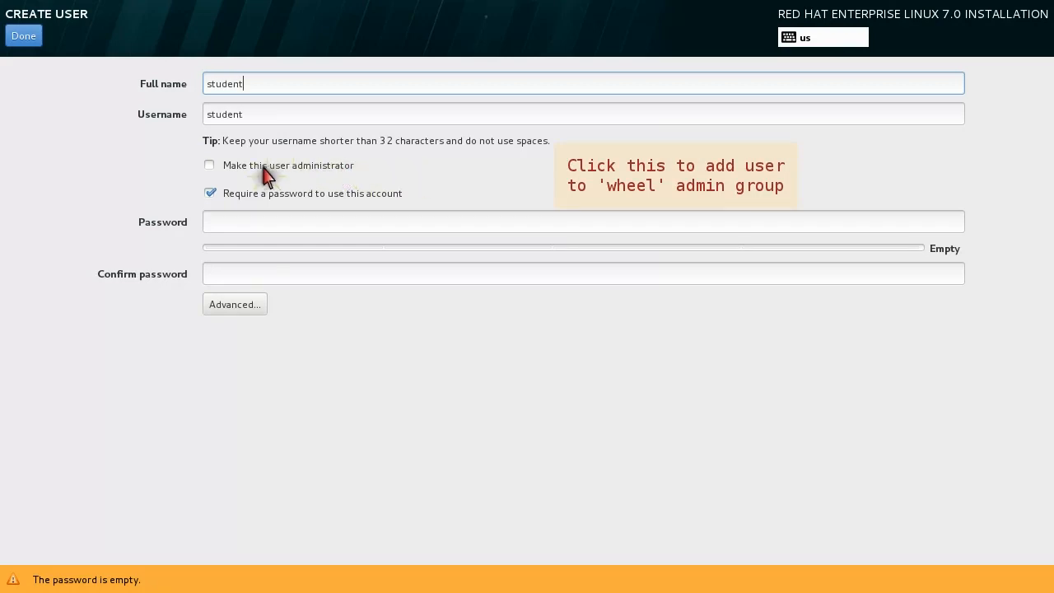
pyautogui.click(209, 166)
pyautogui.press('Tab')
pyautogui.press('Tab')
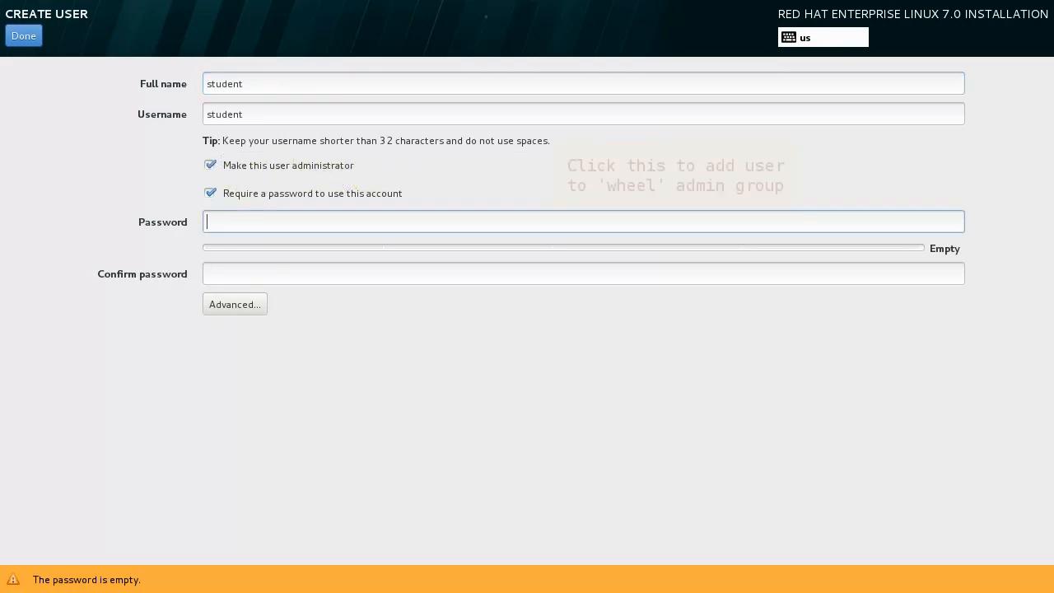
pyautogui.write('••••••')
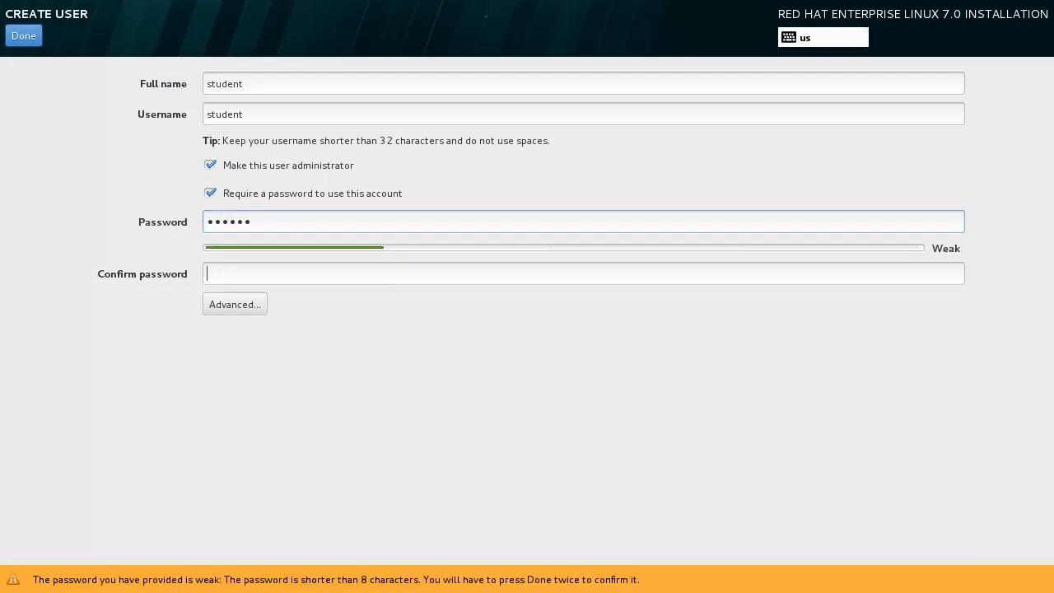
pyautogui.write('••••••')
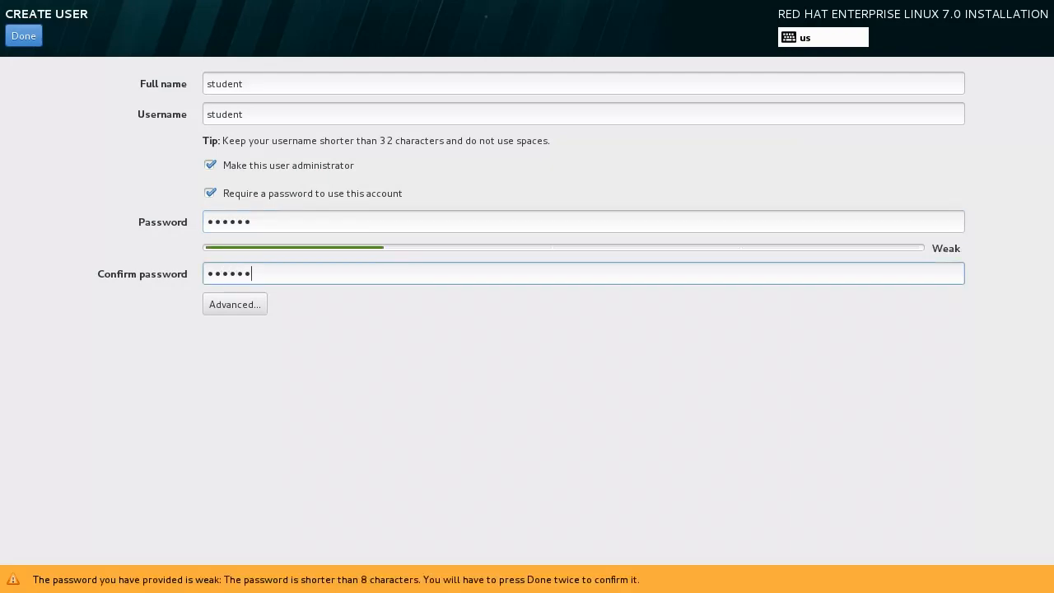
pyautogui.press('Return')
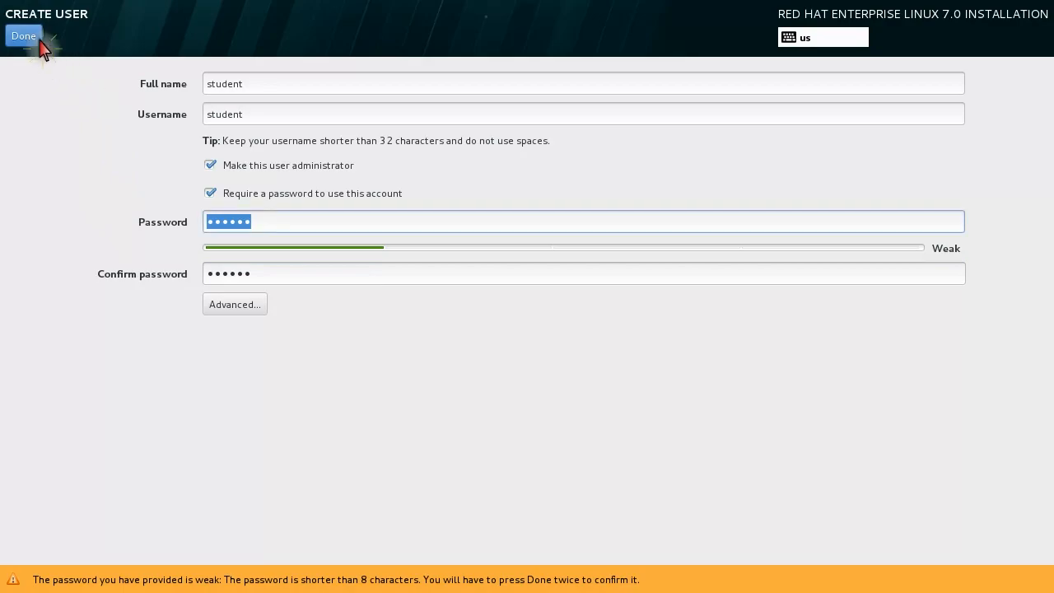
pyautogui.click(33, 35)
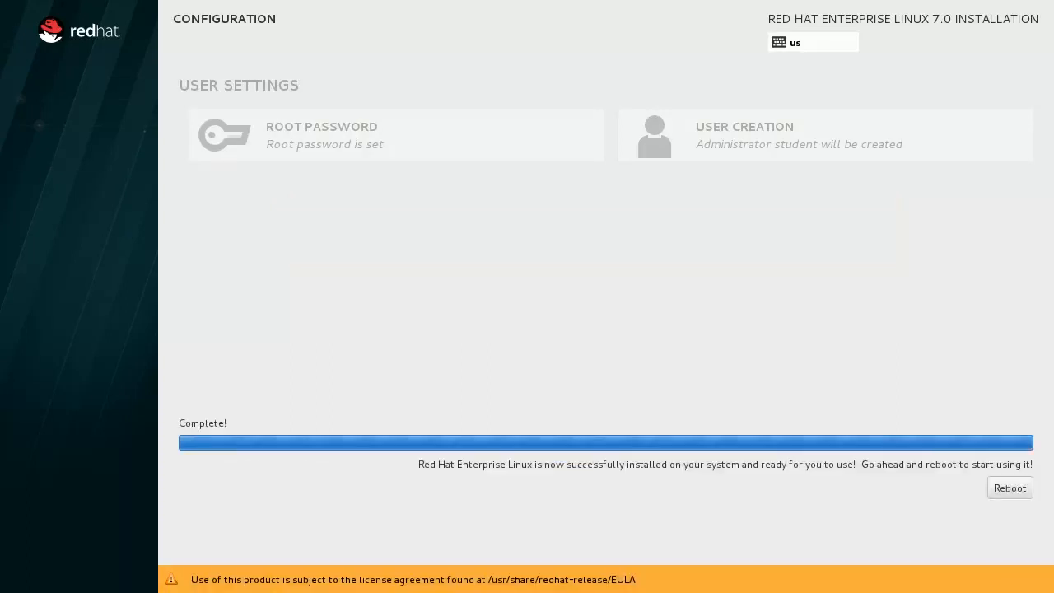
# Reboot into the installed system and accept the license agreement in Initial Setup.
pyautogui.click(1010, 489)
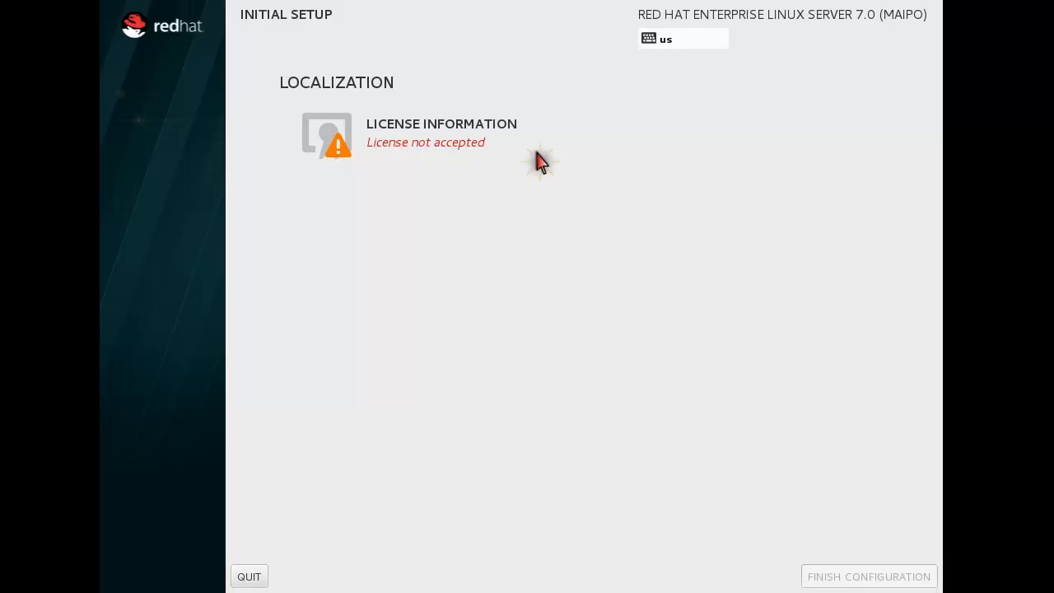
pyautogui.click(510, 125)
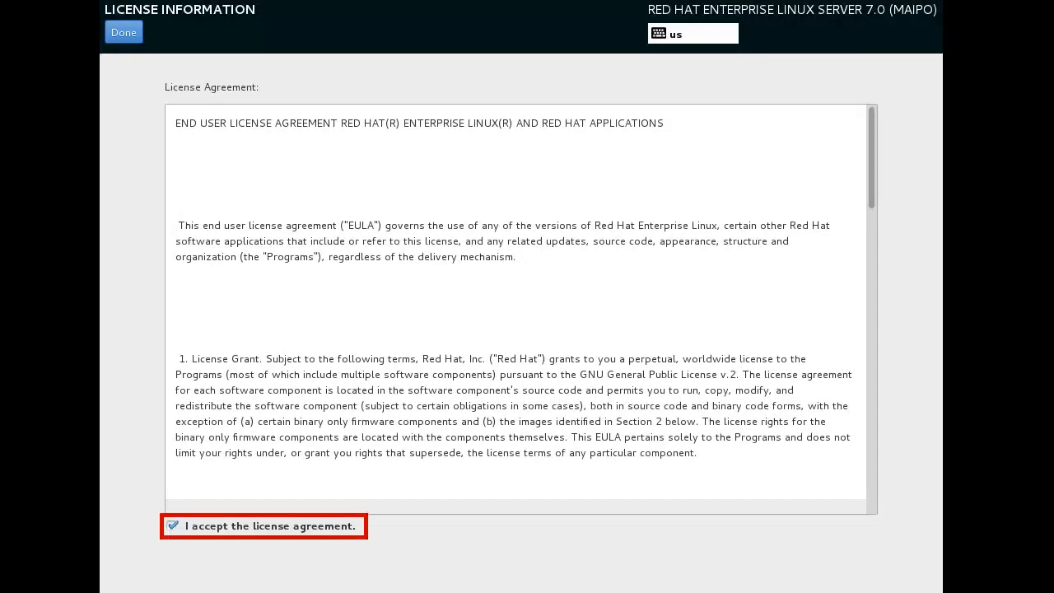
pyautogui.click(123, 32)
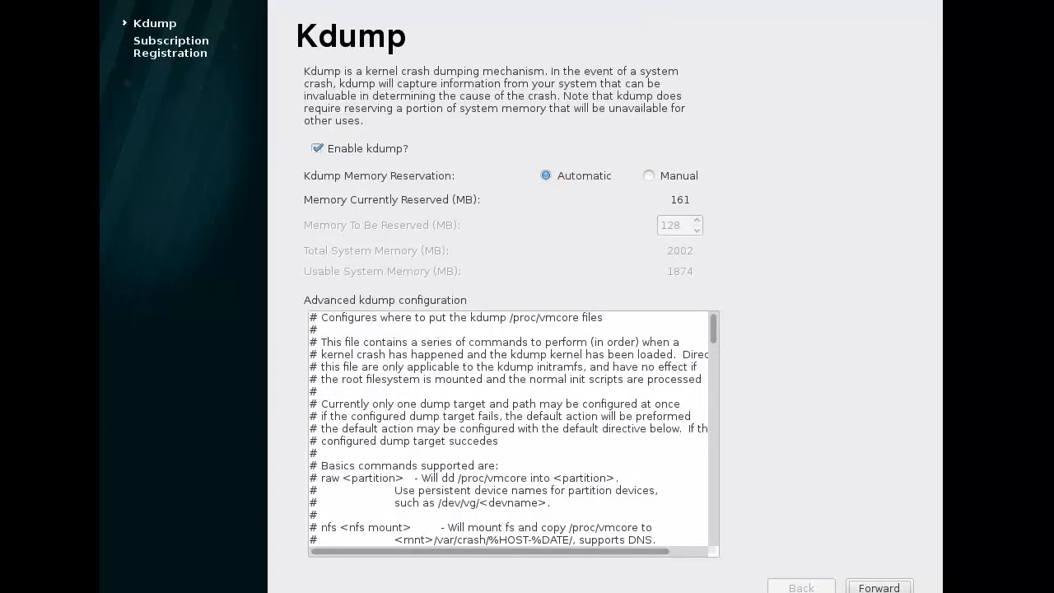
# Skip the kdump page, choose to register later, and finish Initial Setup.
pyautogui.click(874, 586)
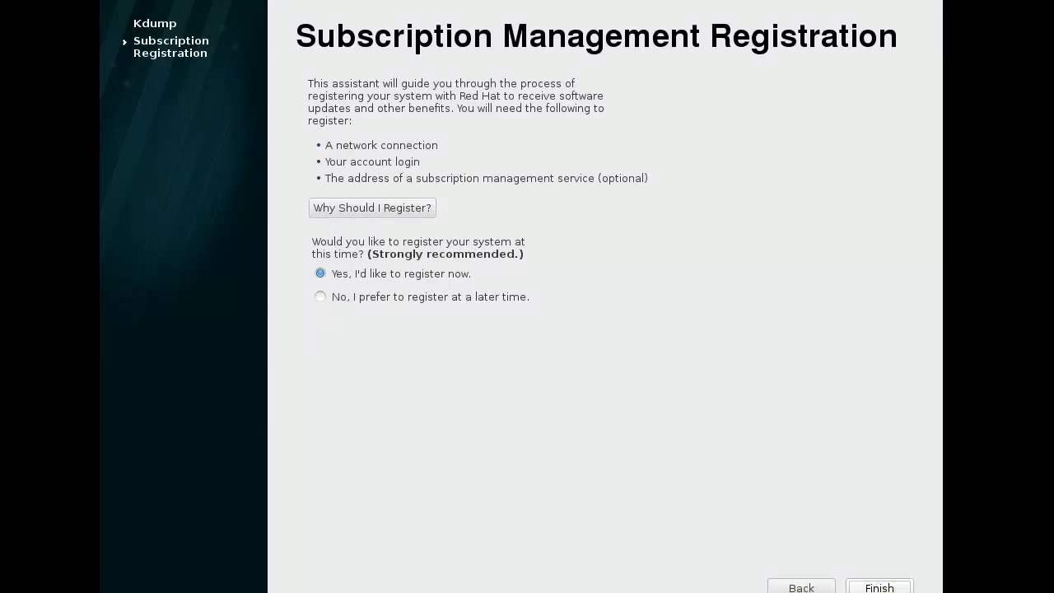
pyautogui.click(320, 297)
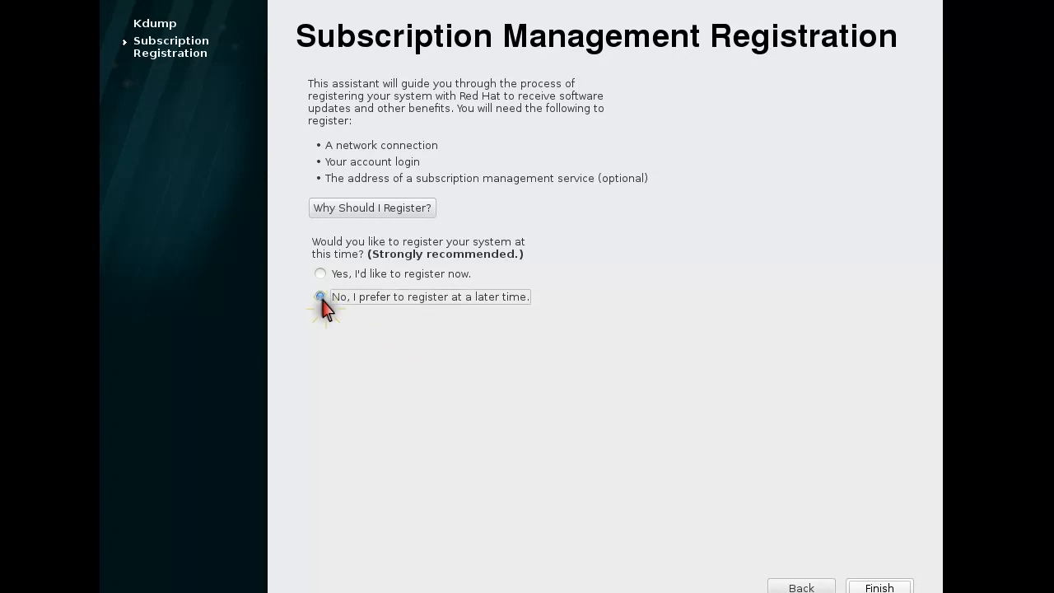
pyautogui.click(898, 585)
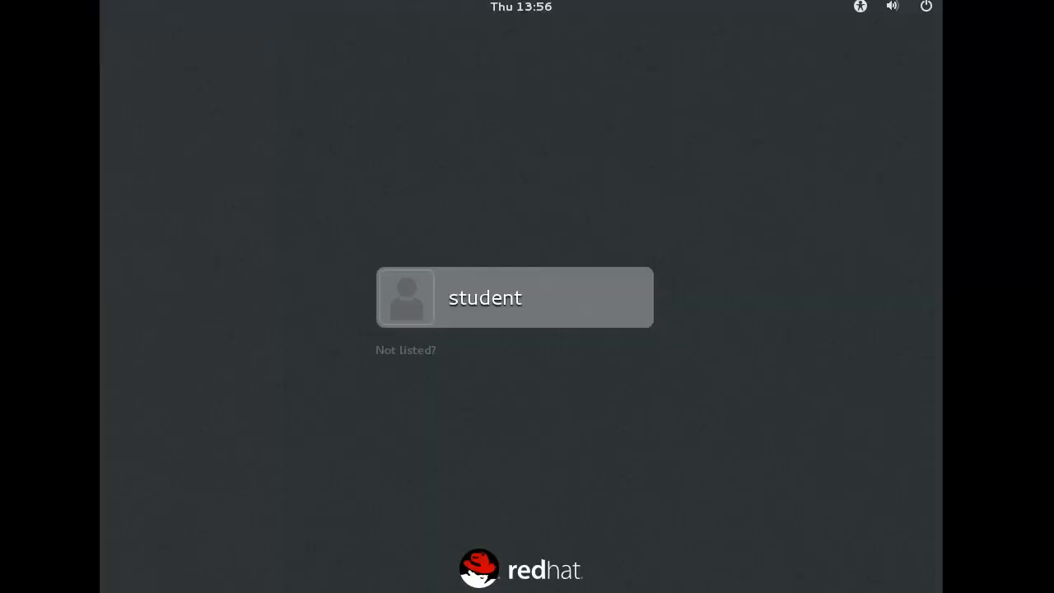
# Sign in to GNOME as student with the account password.
pyautogui.press('Return')
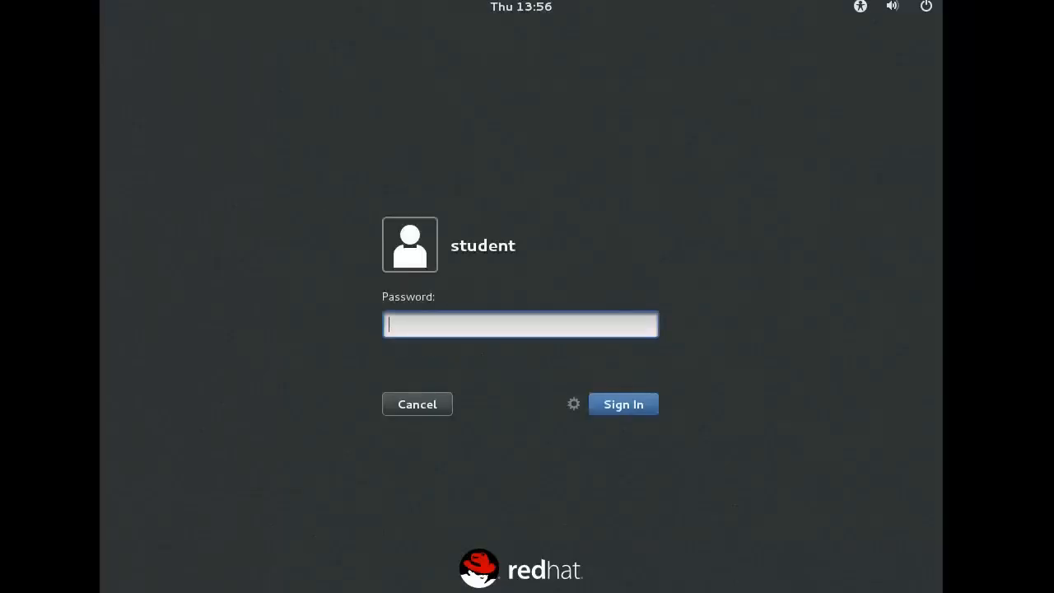
pyautogui.write('student')
pyautogui.press('Return')
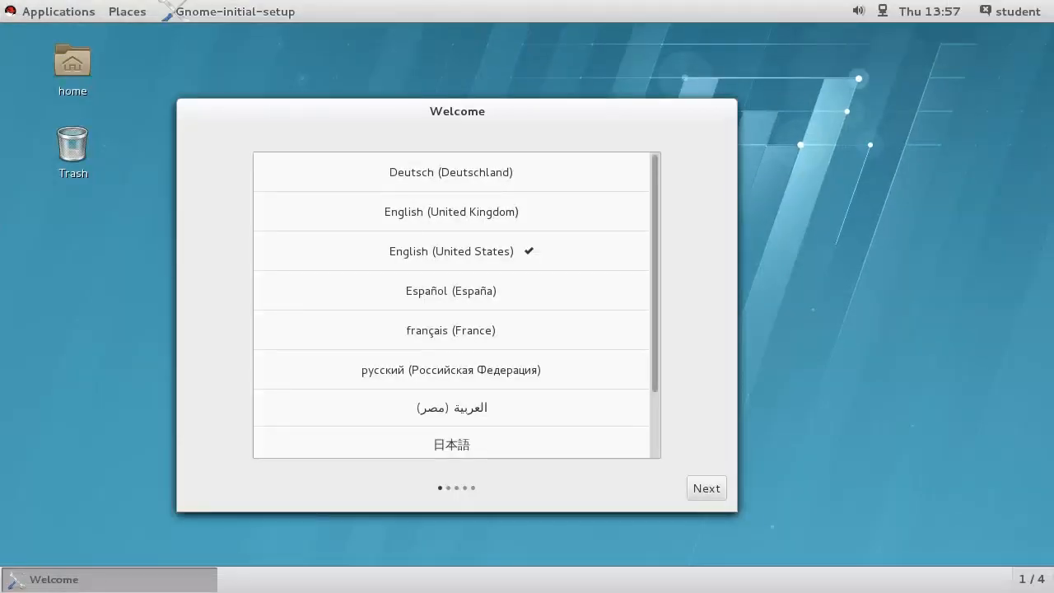
# Keep English (United States) language and input source, skip online accounts, and start using the desktop.
pyautogui.click(713, 493)
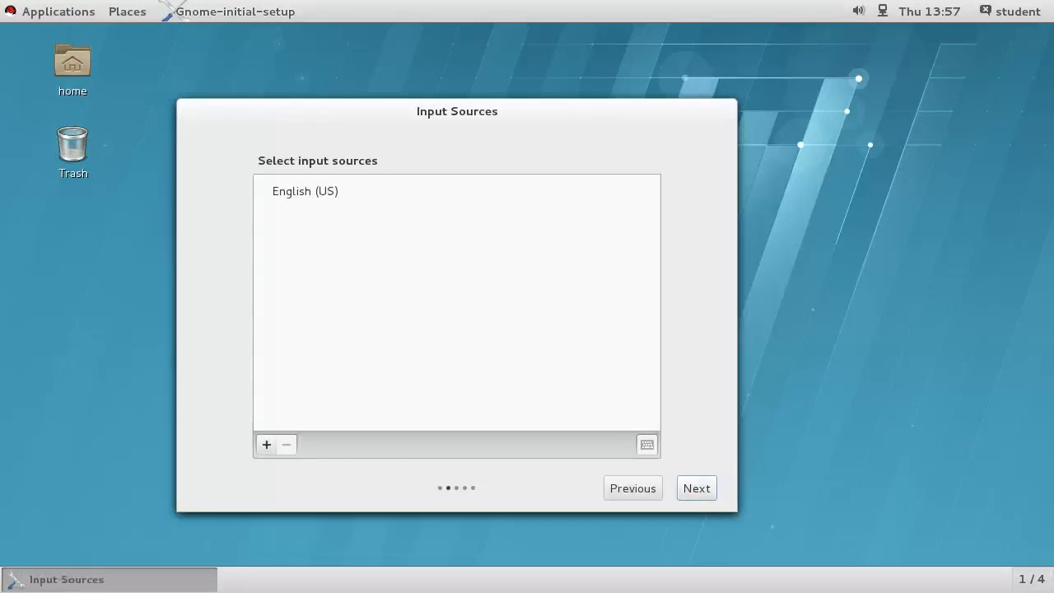
pyautogui.click(712, 495)
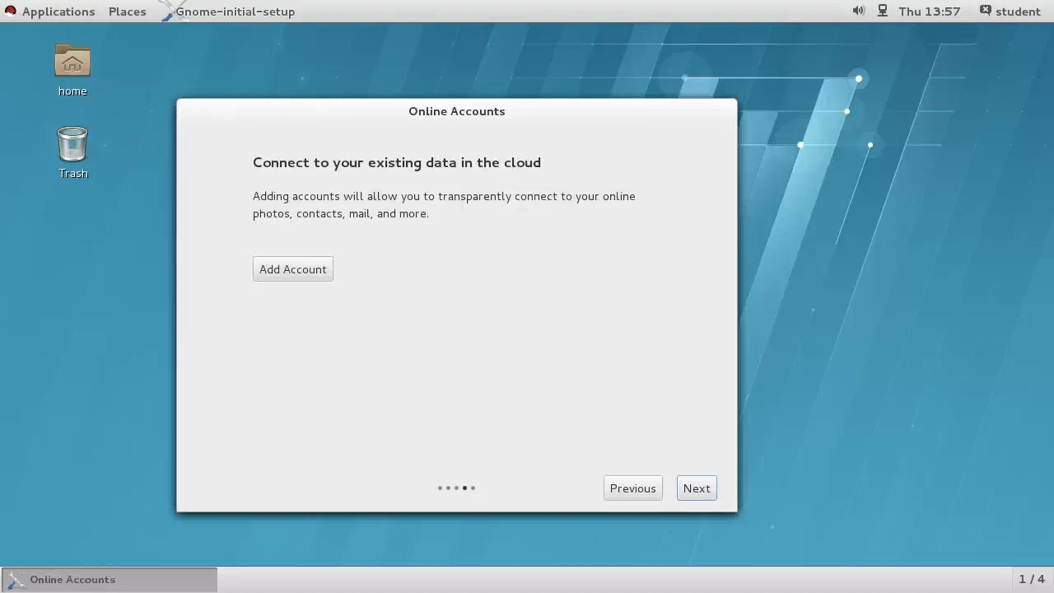
pyautogui.click(710, 494)
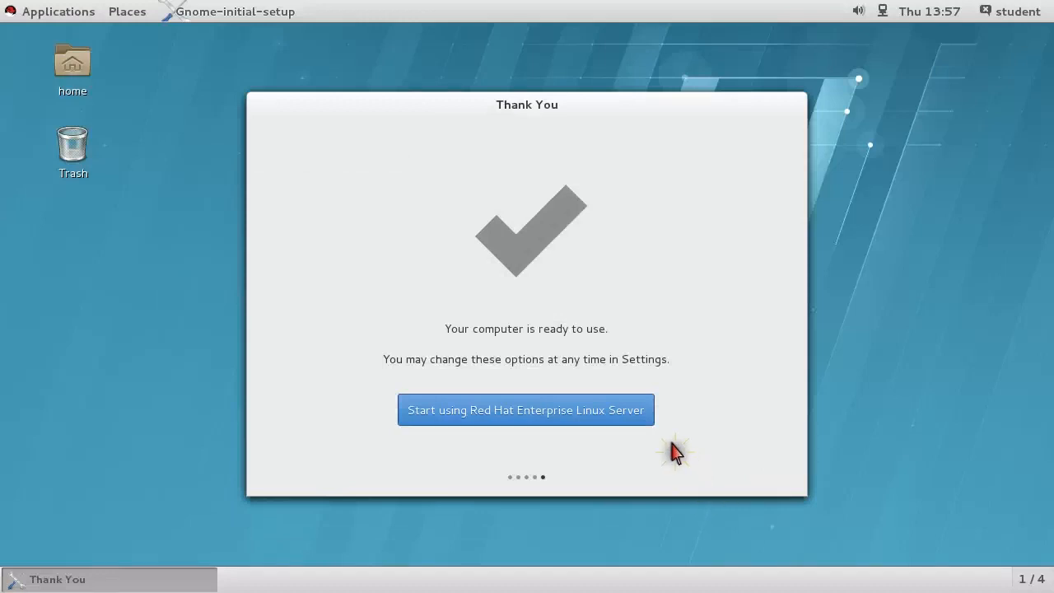
pyautogui.click(639, 412)
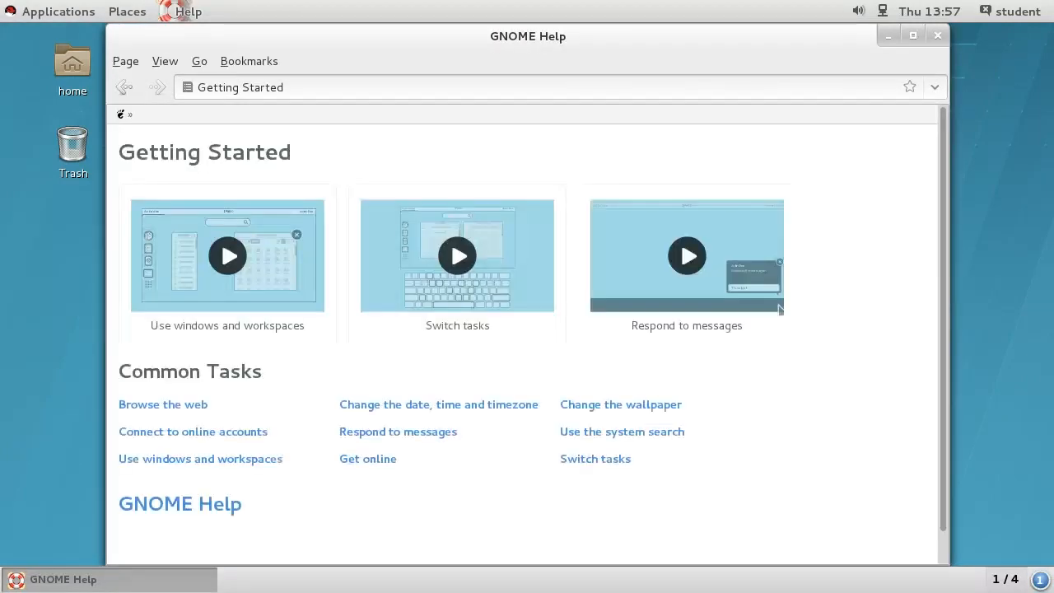
# Close the GNOME Help Getting Started window.
pyautogui.click(936, 35)
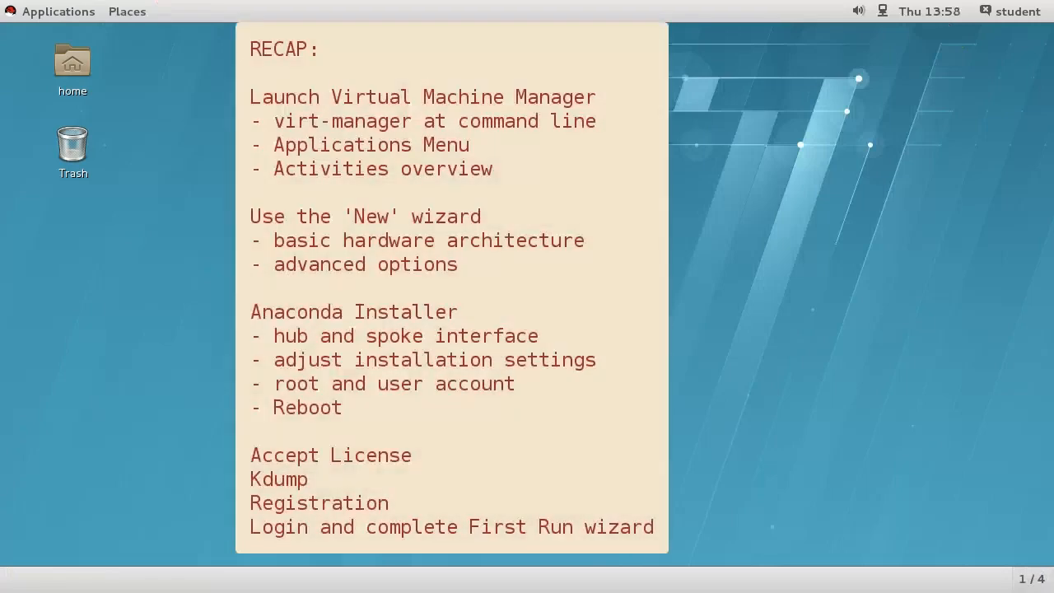